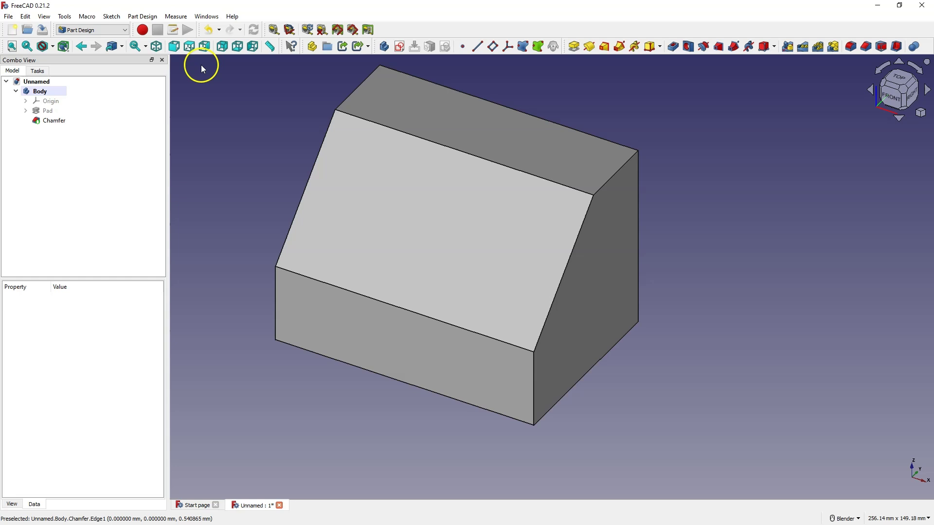
Step: Switch to the Draft workbench and select the chamfered block's lower front face
left_click(126, 31)
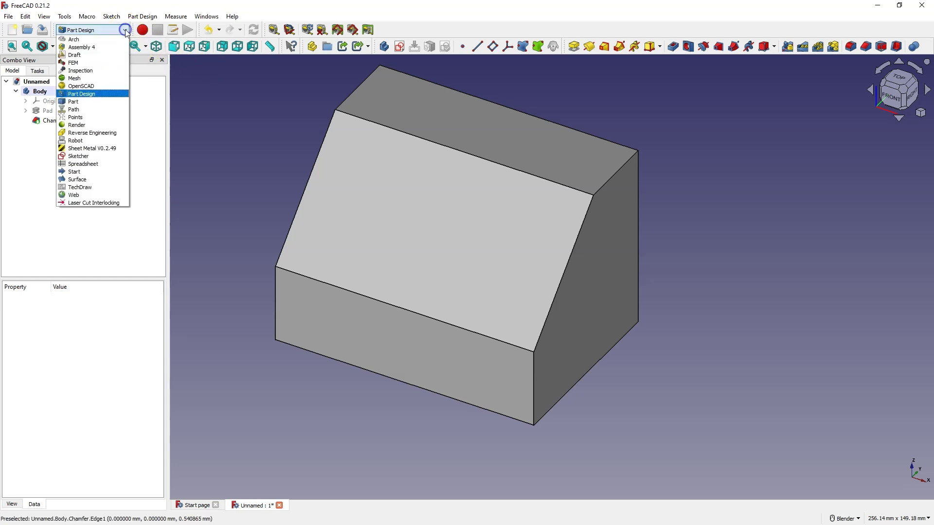
left_click(87, 55)
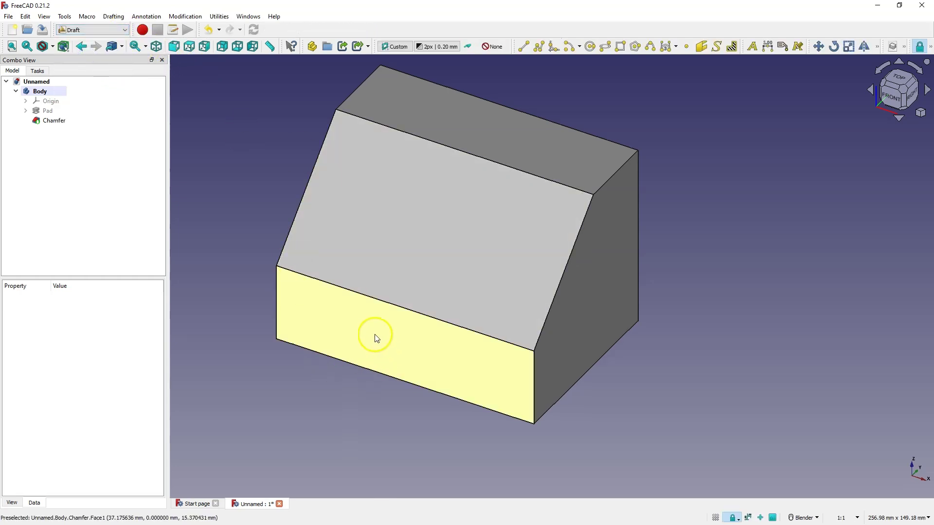
left_click(325, 328)
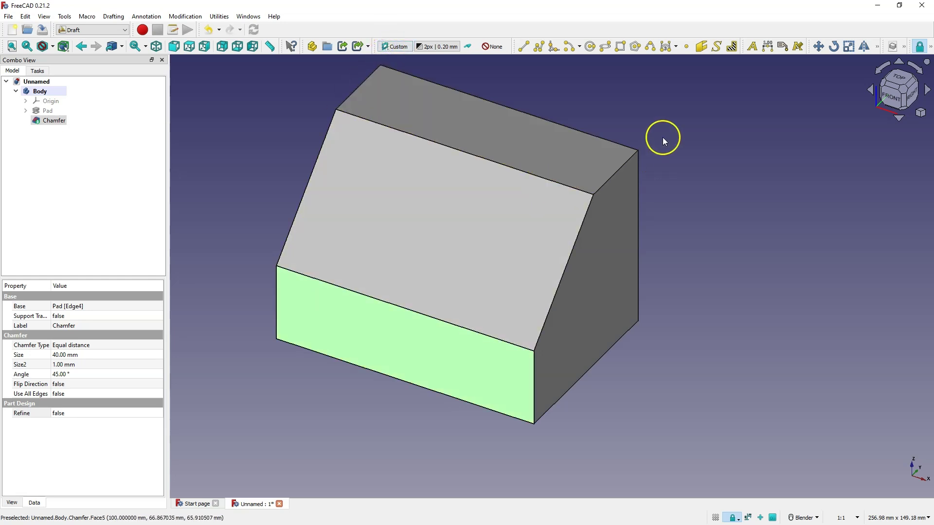
Step: Create a 10 mm ShapeString reading 'FreeCAD' in ARIALN.TTF on the block's front face
left_click(713, 50)
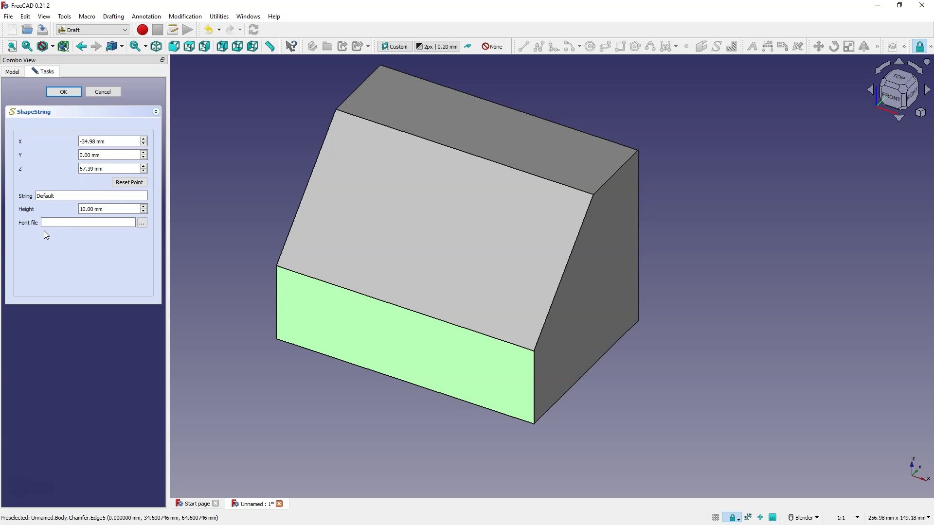
left_click(141, 225)
double_click(408, 264)
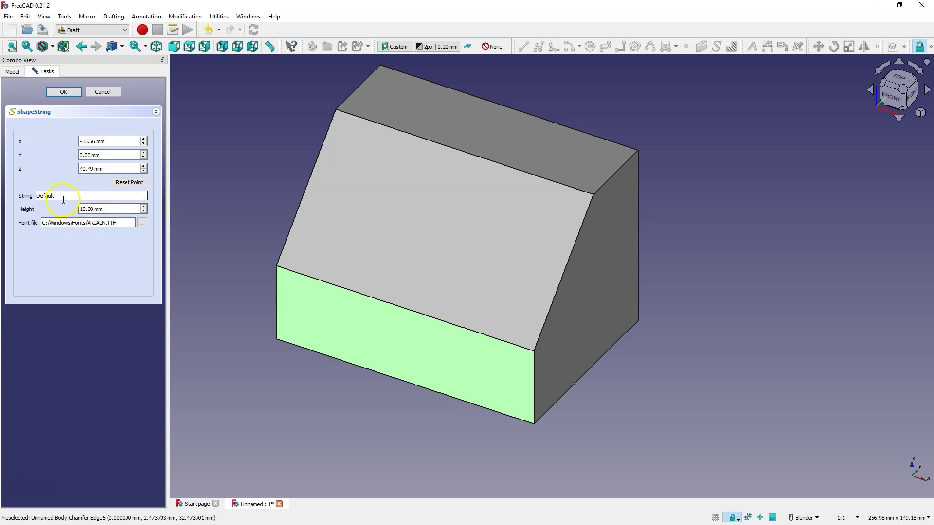
left_click_drag(62, 196, 25, 196)
type("FreeCAD")
left_click(298, 331)
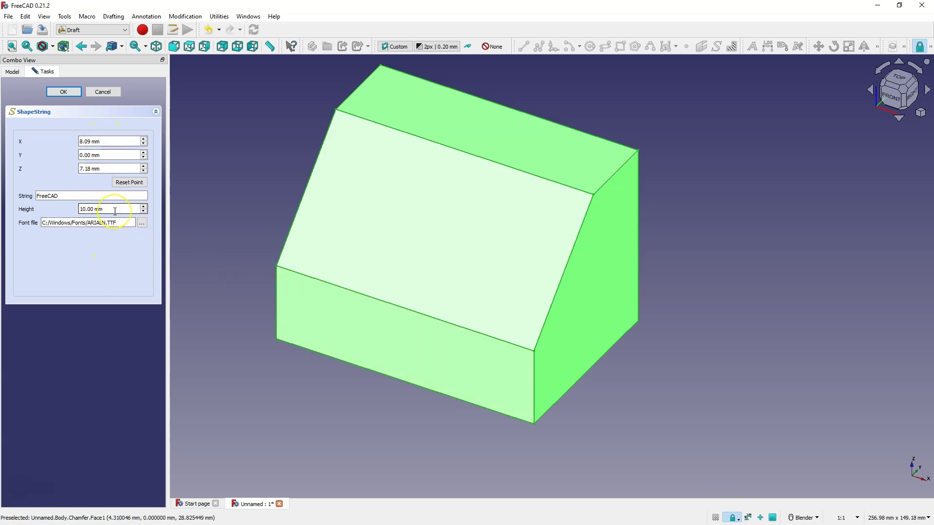
left_click(89, 209)
left_click(113, 144)
left_click(65, 93)
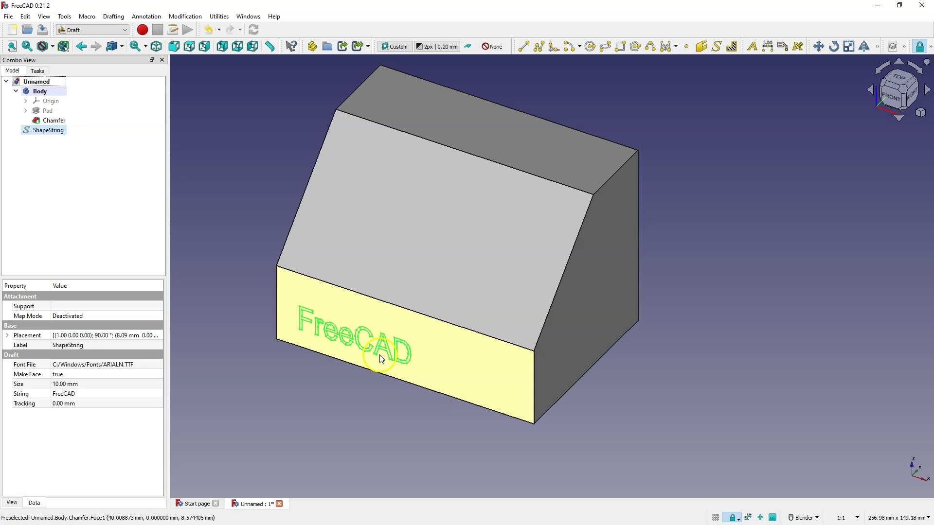
Step: Change the ShapeString Size to 15 mm and recompute the model
left_click(76, 383)
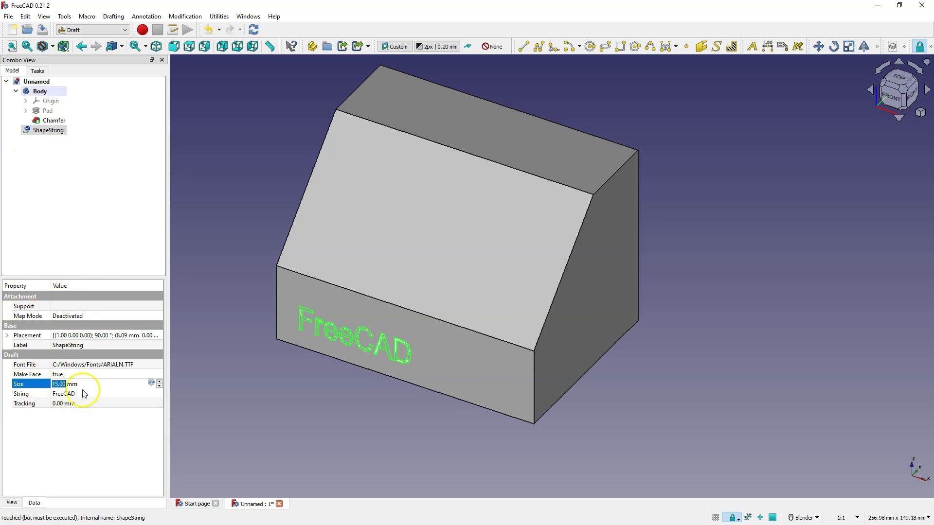
left_click(253, 30)
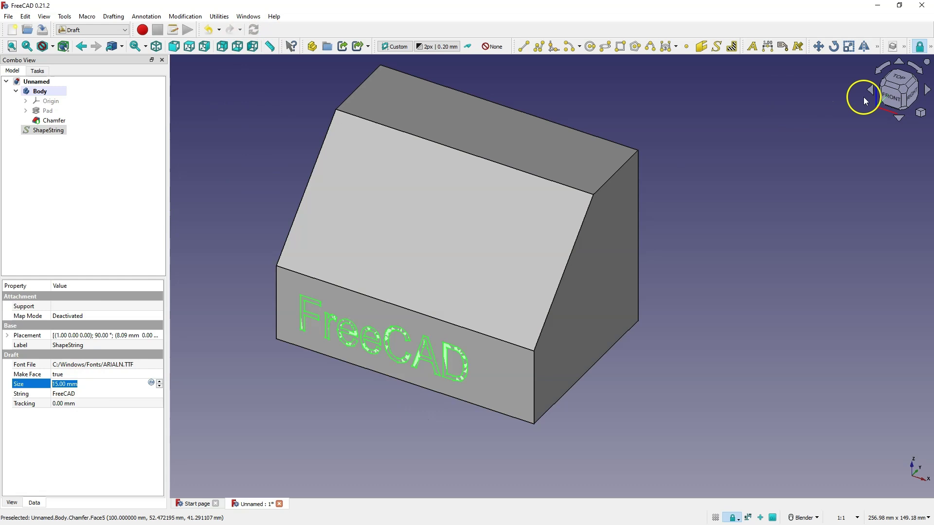
Step: Set the ShapeString placement position to x 16.09 mm and z 9.18 mm
middle_click_drag(452, 366, 469, 381)
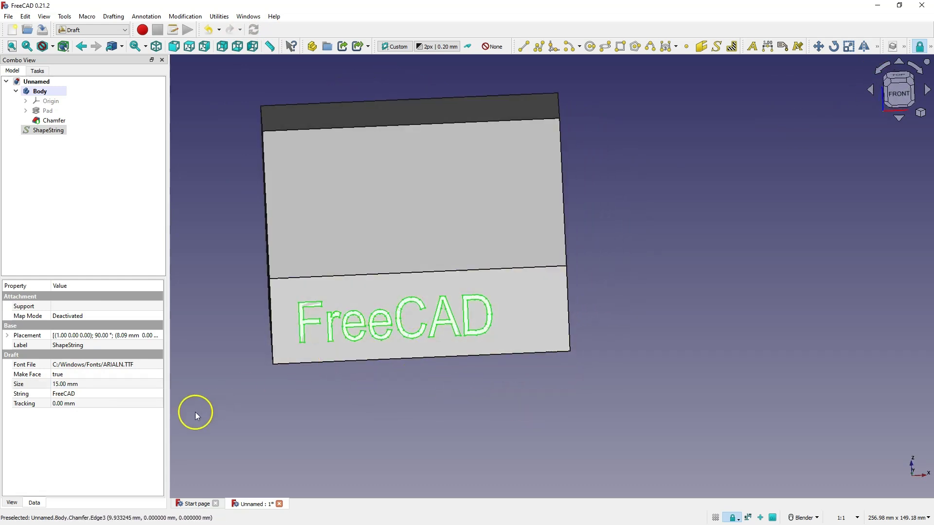
left_click(7, 335)
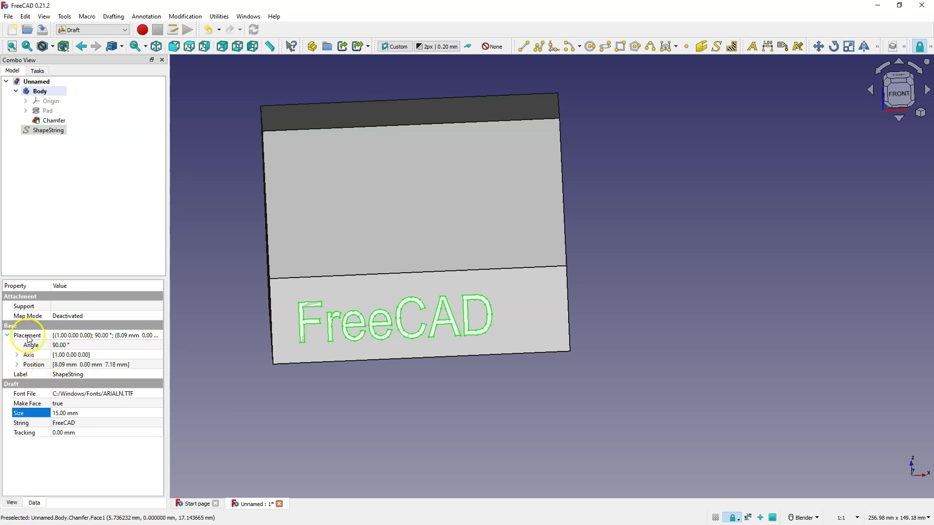
left_click(17, 364)
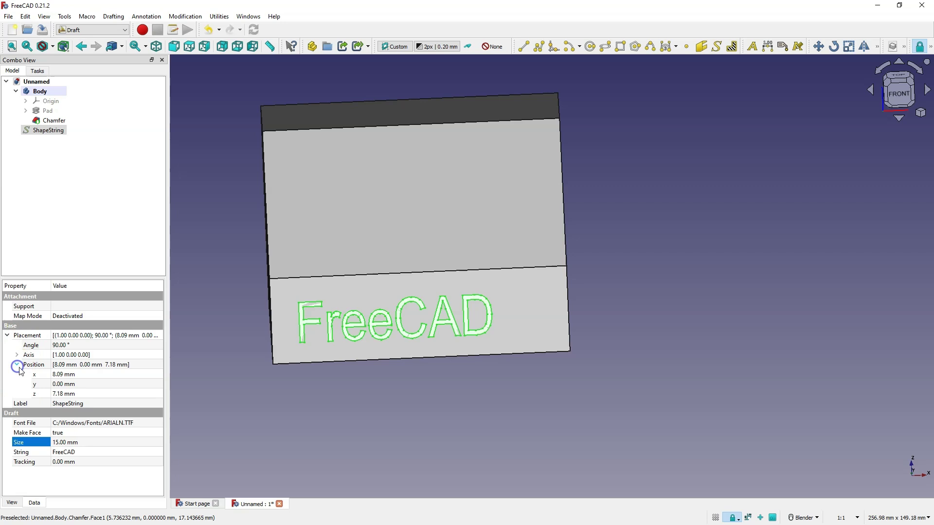
left_click(57, 376)
scroll(59, 375, "up", 6)
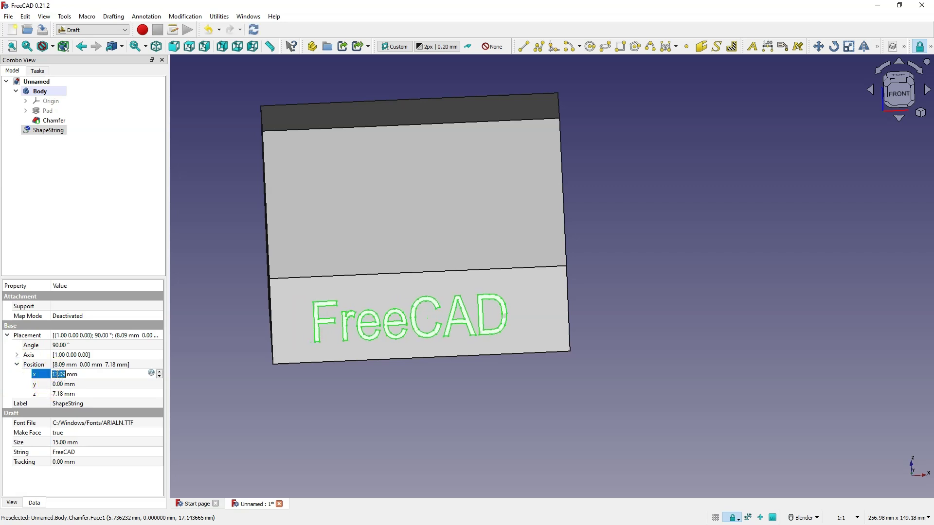
scroll(58, 375, "up", 1)
left_click(58, 394)
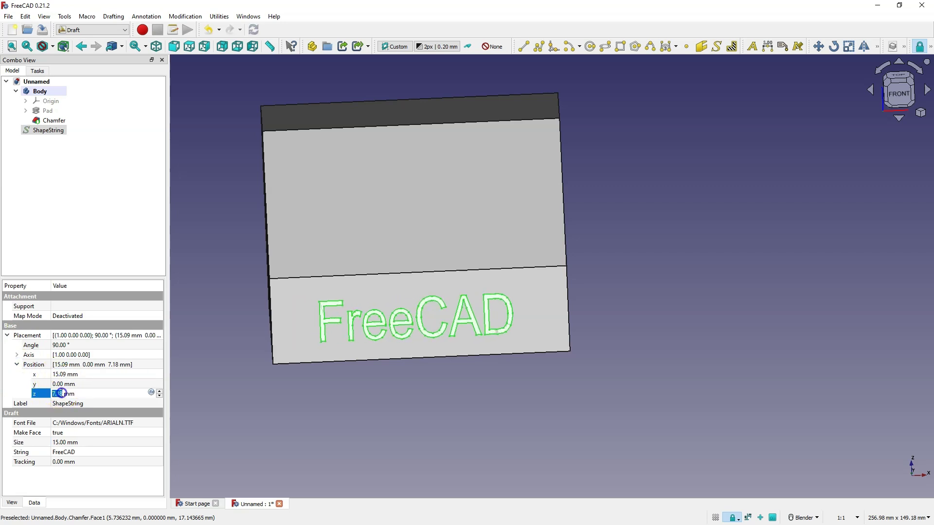
scroll(62, 393, "up", 1)
scroll(62, 393, "up", 1)
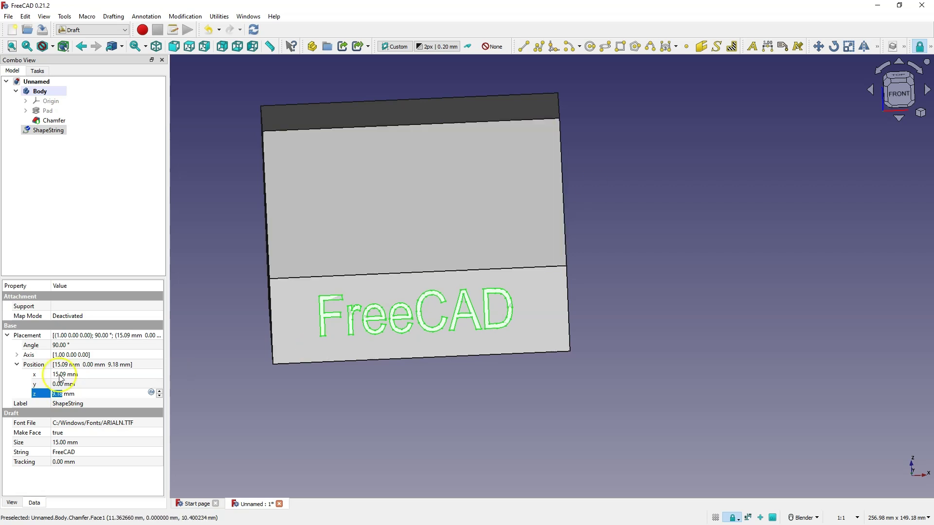
left_click(59, 375)
left_click(200, 169)
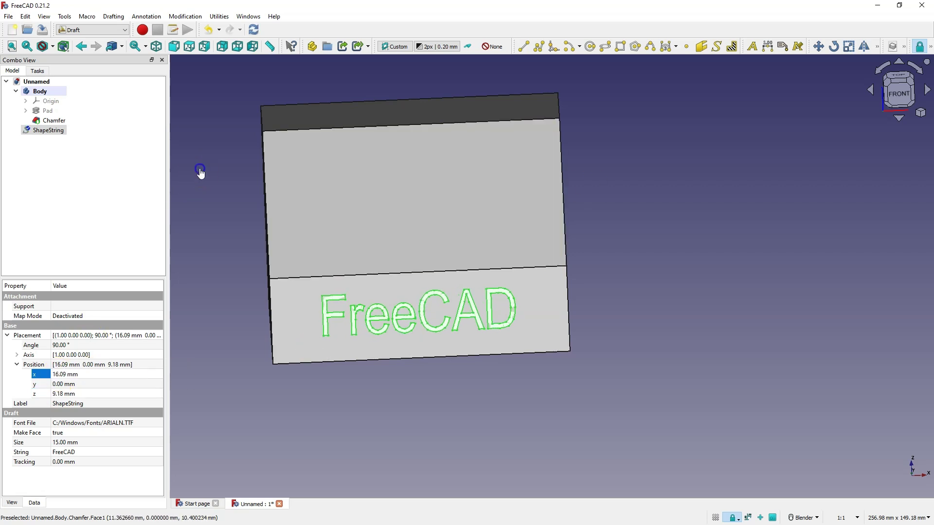
middle_click_drag(574, 278, 419, 359)
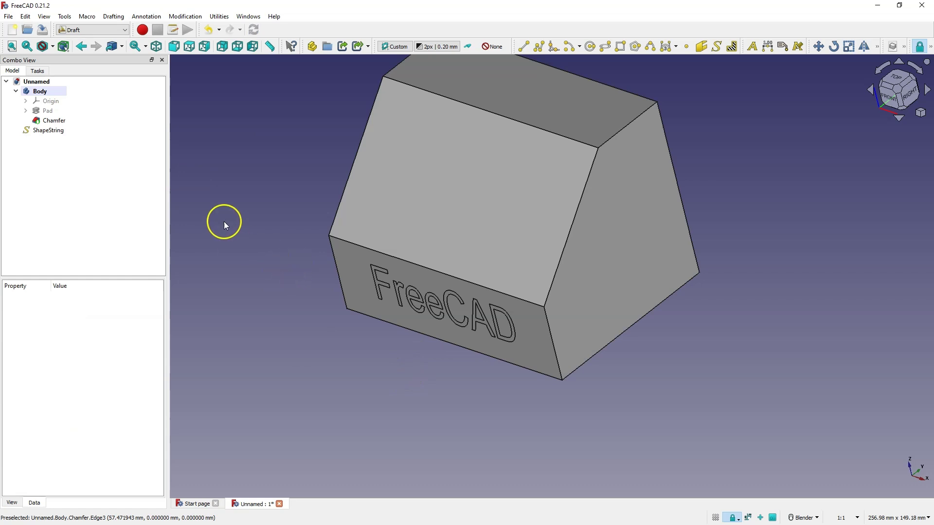
Step: In the Part workbench, extrude the ShapeString 2 mm outward into raised letters
left_click(120, 30)
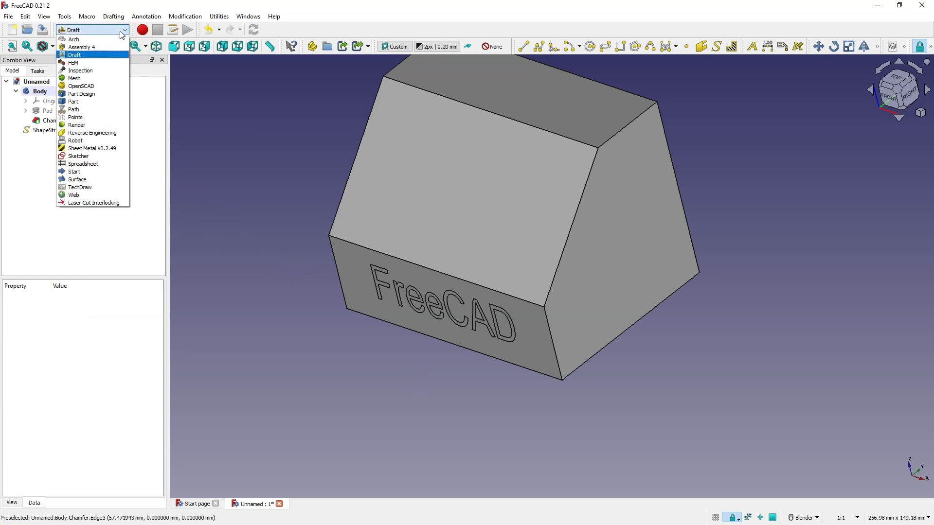
left_click(87, 101)
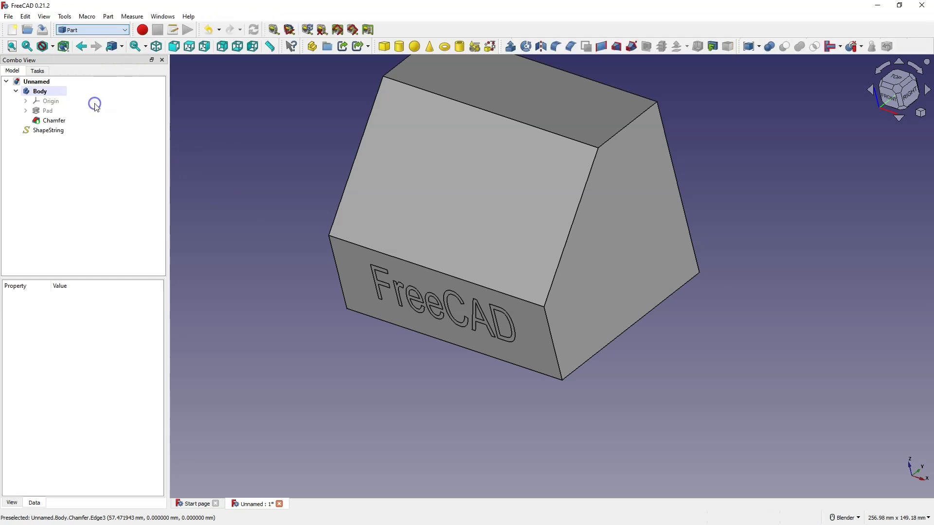
left_click(49, 130)
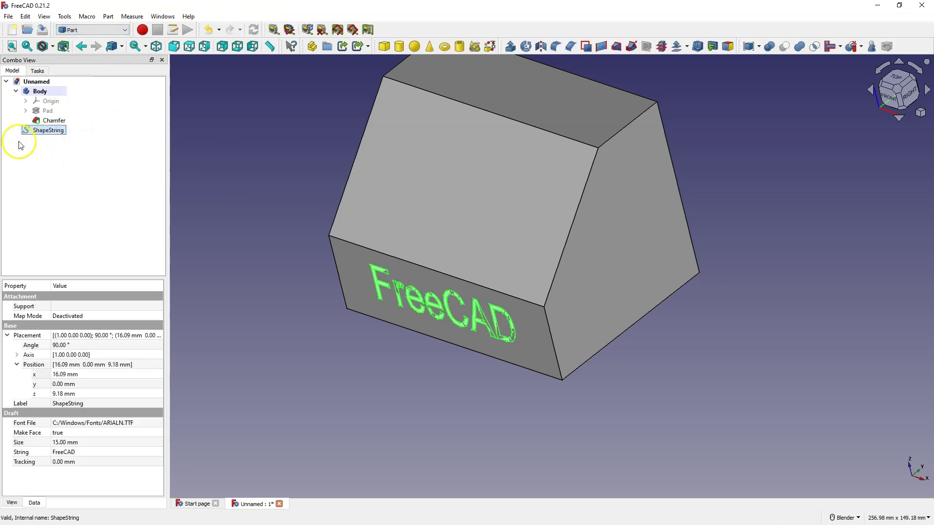
left_click(511, 46)
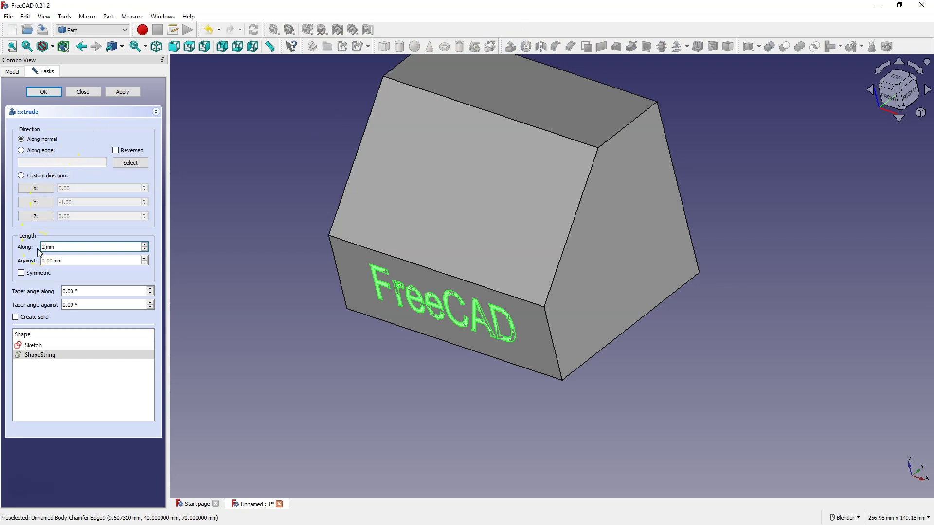
left_click(43, 92)
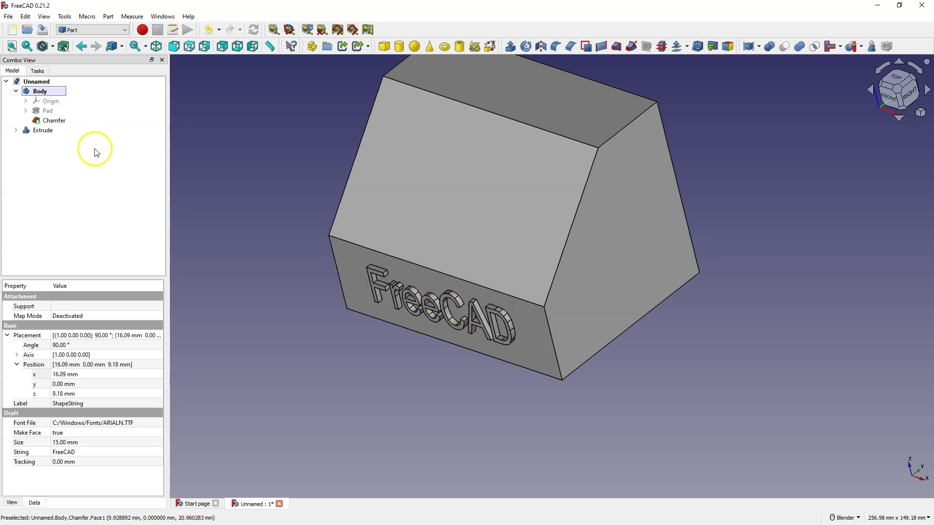
Step: Union the Body and the lettering Extrude into one Fusion solid
left_click(40, 130)
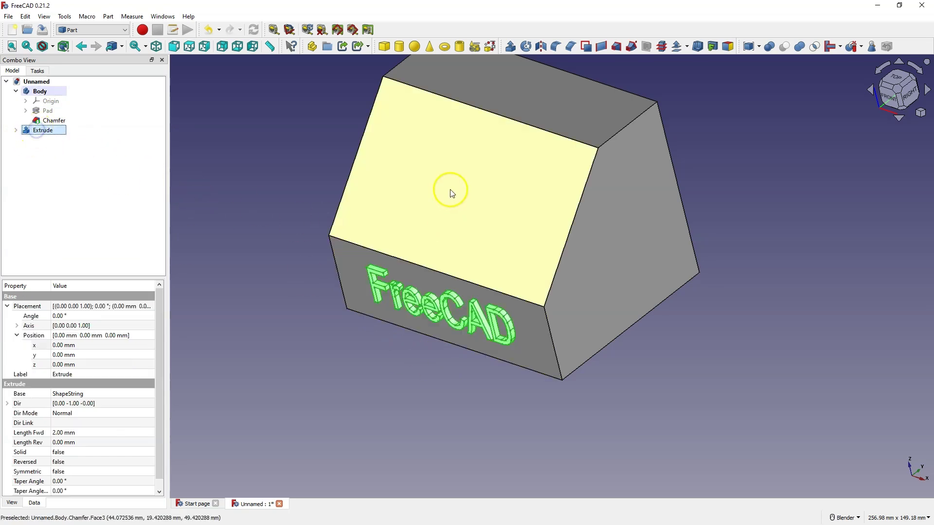
left_click(42, 91)
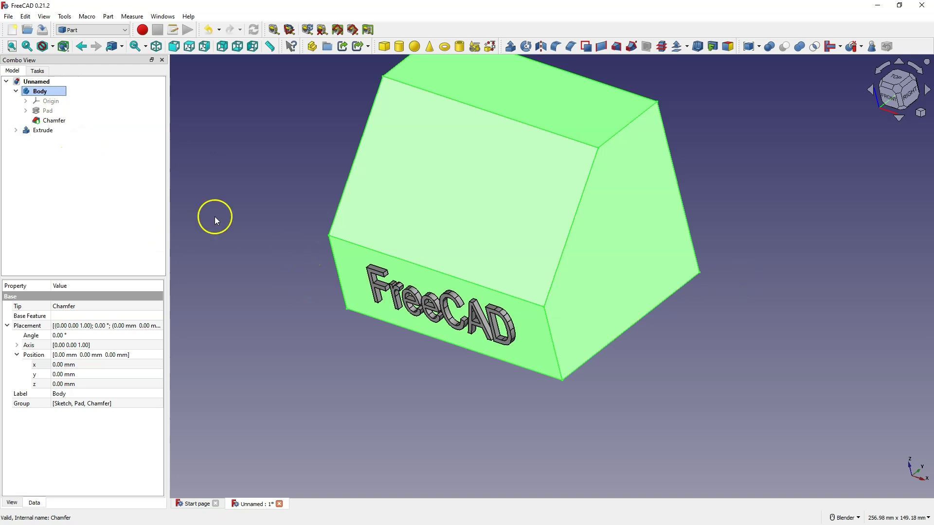
left_click(42, 130, "ctrl")
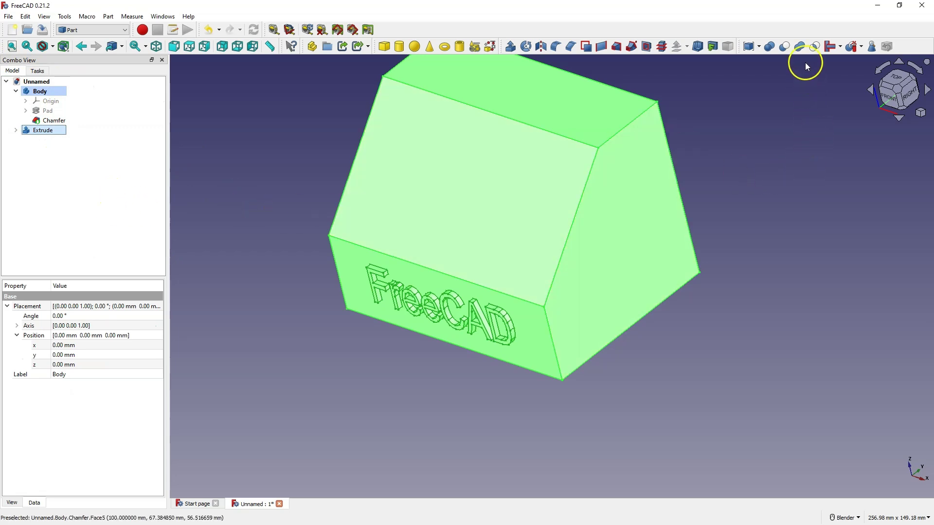
left_click(799, 46)
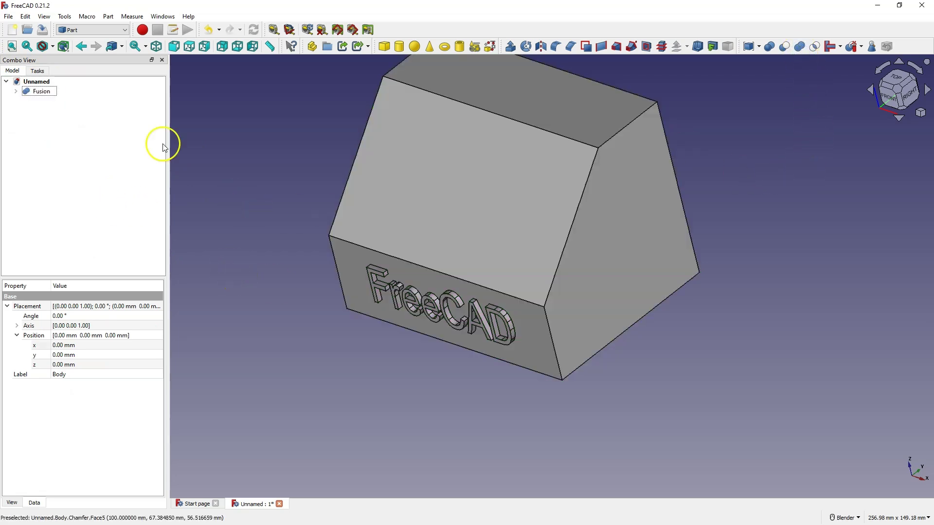
middle_click_drag(370, 219, 617, 243)
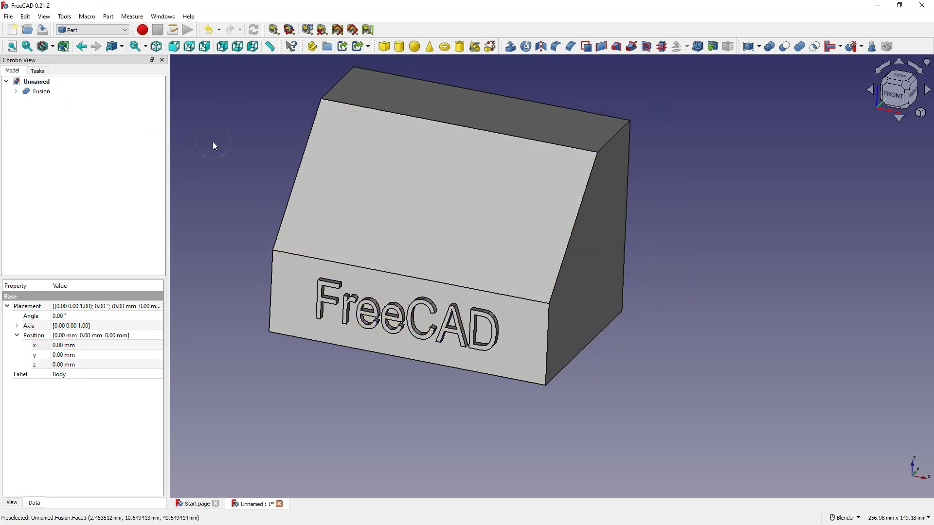
Step: Undo the fusion and delete the outward lettering Extrude
key("ctrl+z")
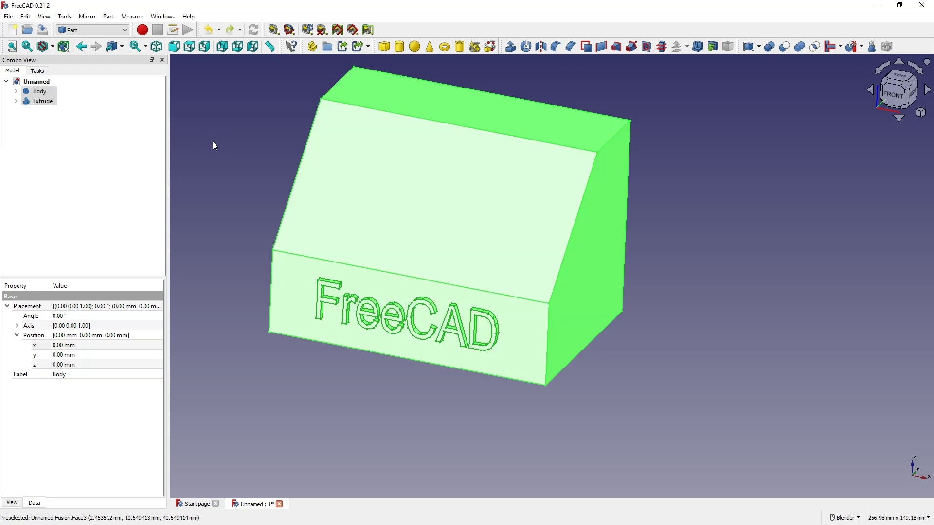
left_click(214, 143)
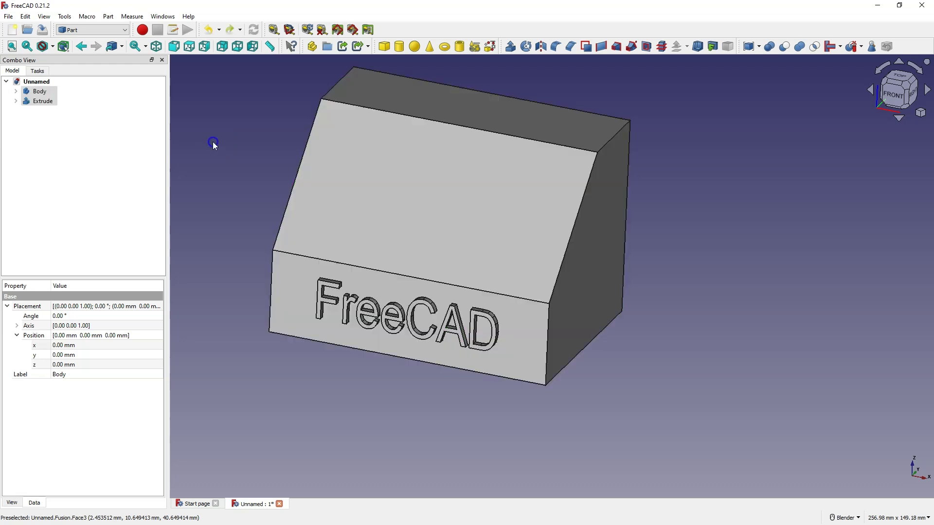
left_click(39, 103)
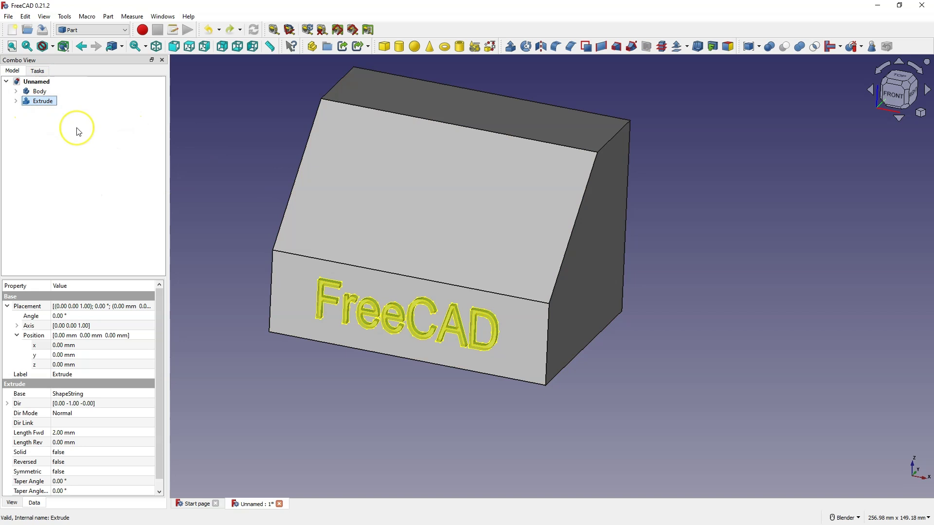
key("Delete")
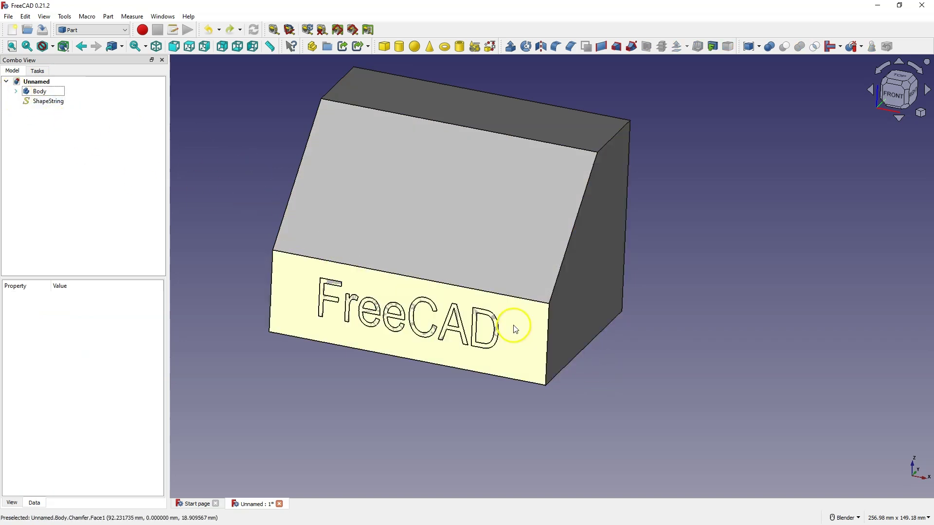
Step: Extrude the ShapeString with Along 0 mm and Against 2 mm, into the block
left_click(57, 105)
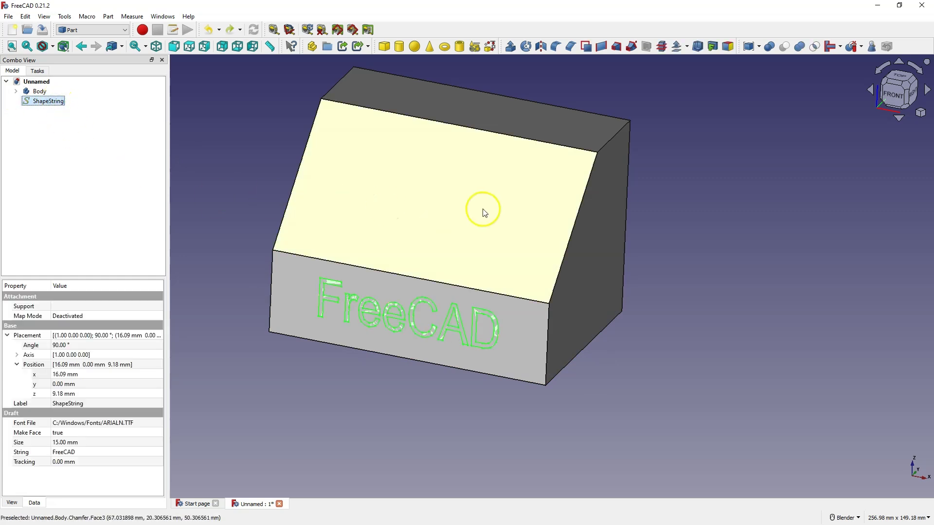
left_click(511, 46)
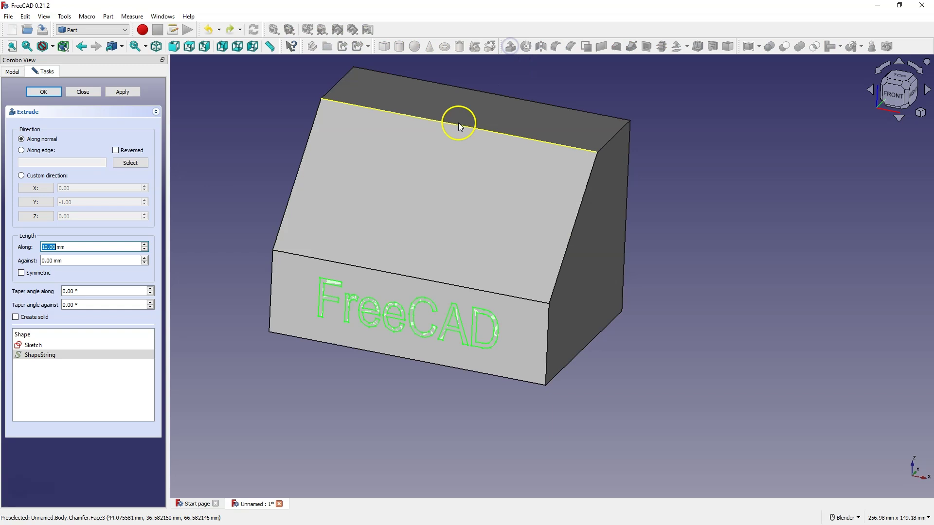
key("BackSpace")
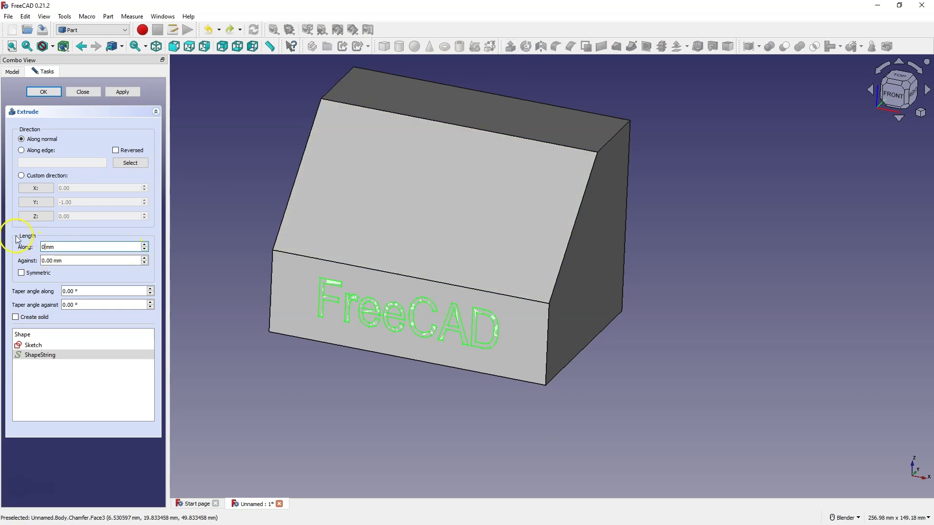
left_click(42, 260)
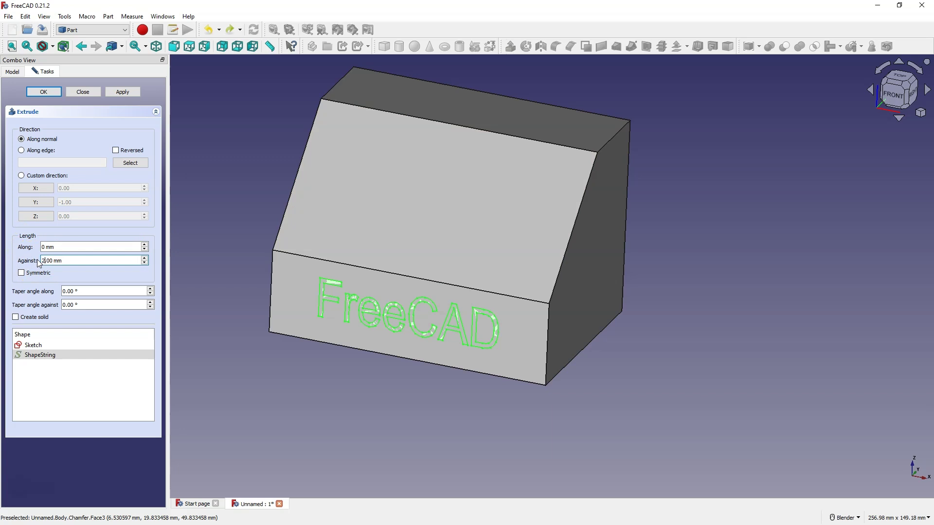
type("2")
left_click(43, 91)
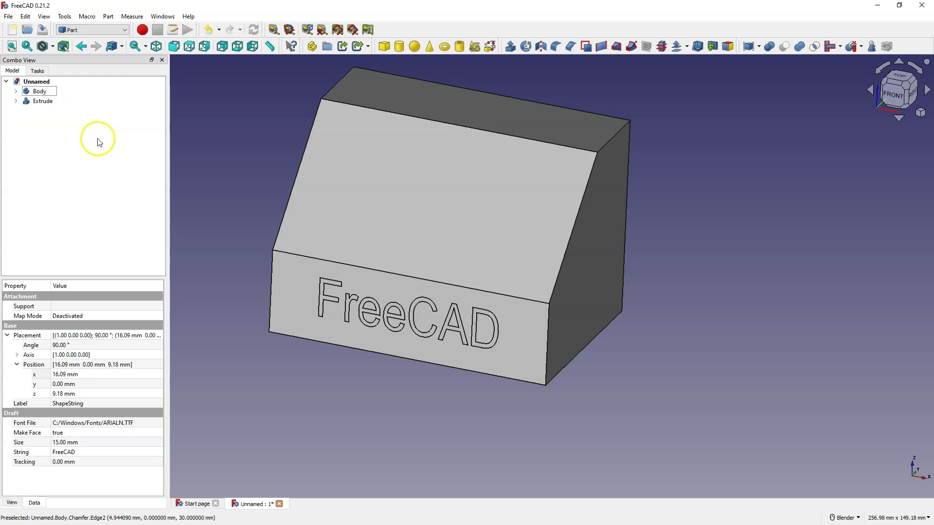
Step: Cut the inward text Extrude from the Body, engraving 'FreeCAD' into the front face
left_click(43, 91)
key("space")
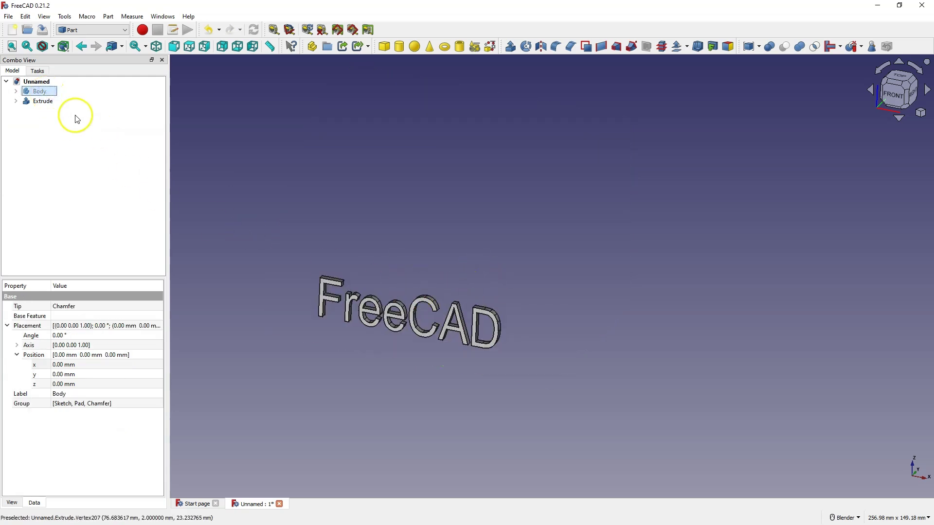
key("space")
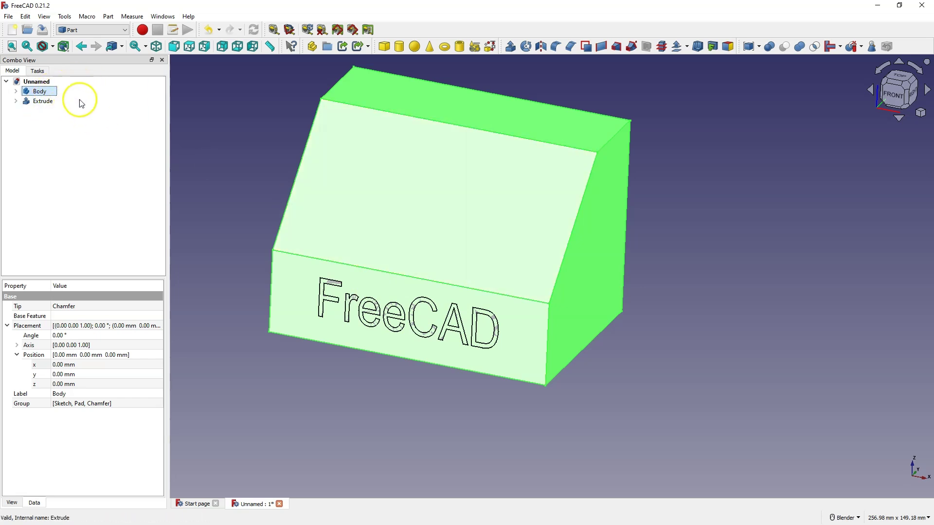
left_click(45, 91)
left_click(49, 107, "ctrl")
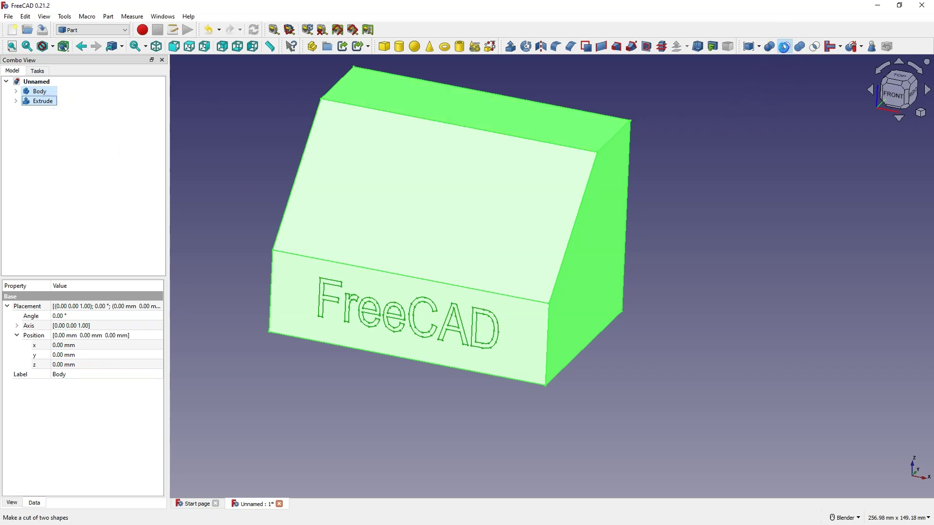
left_click(784, 46)
mouse_move(694, 171)
middle_mouse_down()
mouse_move(617, 258)
mouse_move(559, 257)
mouse_move(629, 269)
middle_mouse_up()
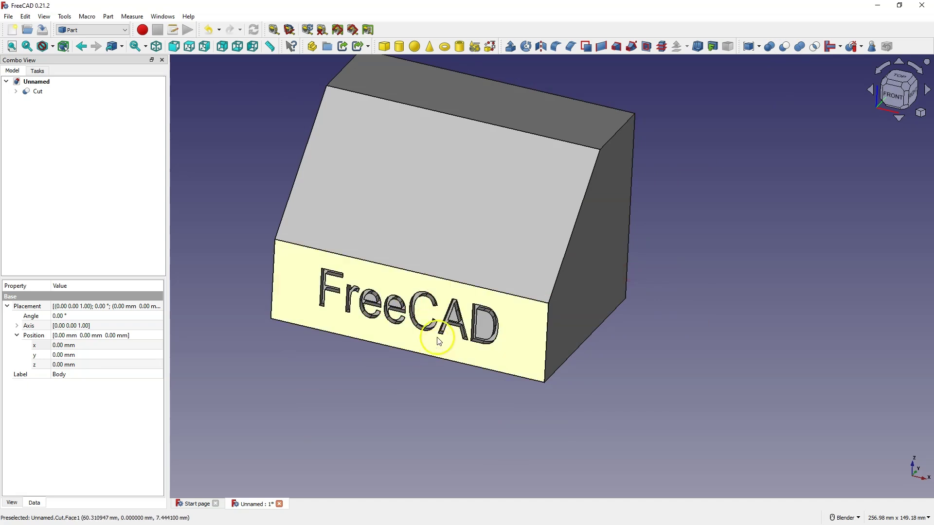
middle_click_drag(425, 323, 418, 334)
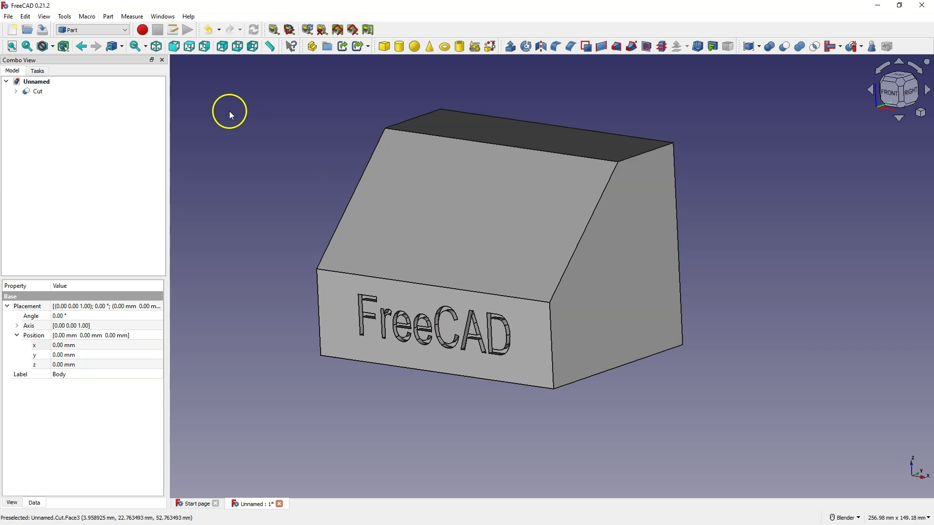
Step: In Draft, align the working plane to the sloped top face and begin a ShapeString
left_click(116, 30)
left_click(83, 58)
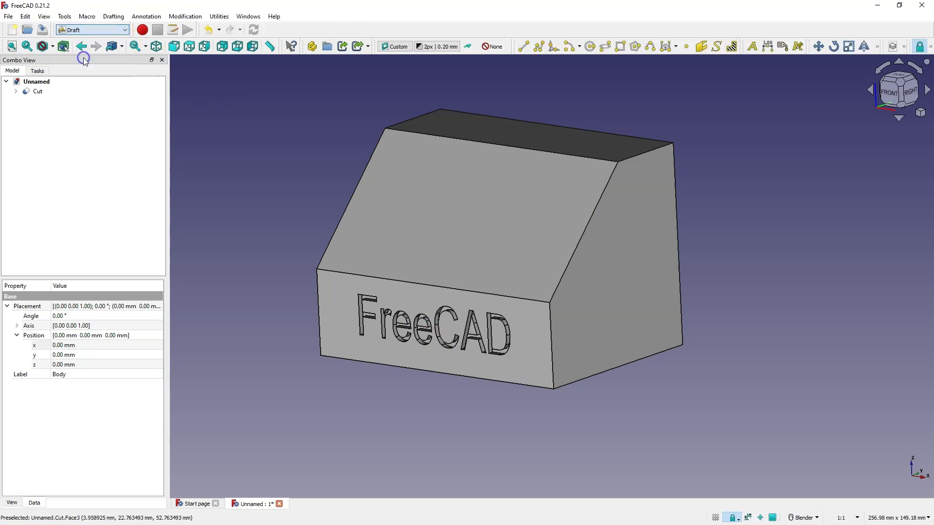
left_click(513, 206)
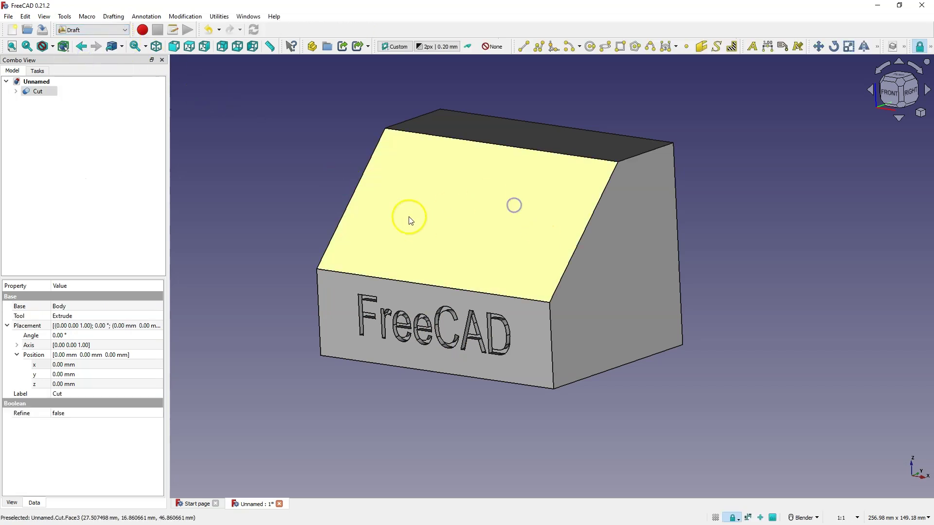
left_click(387, 47)
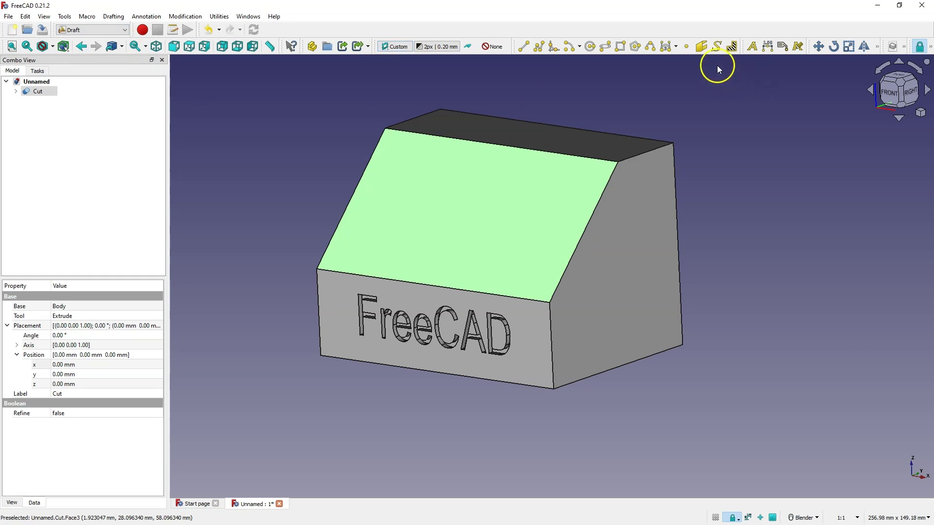
left_click(715, 47)
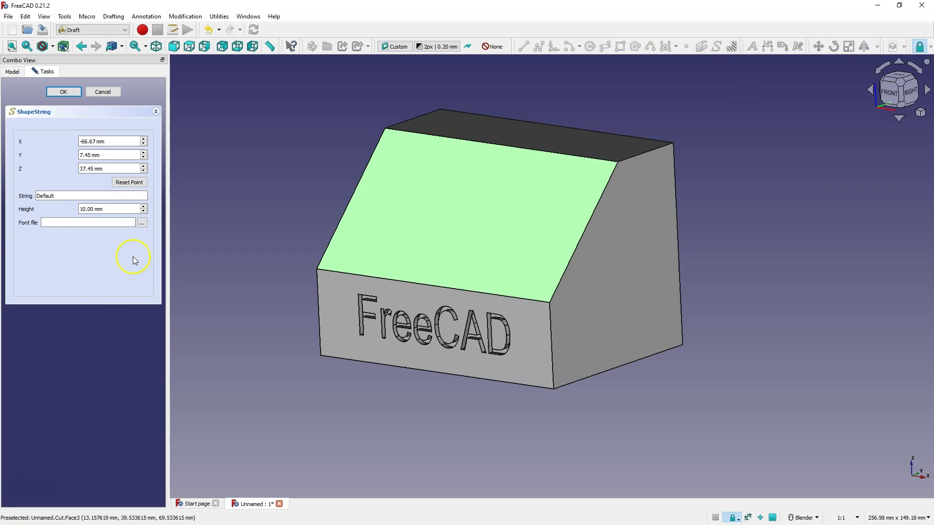
Step: Create ShapeString001 reading 'FreeCAD' in ARIALN.TTF on the sloped top face
left_click(142, 223)
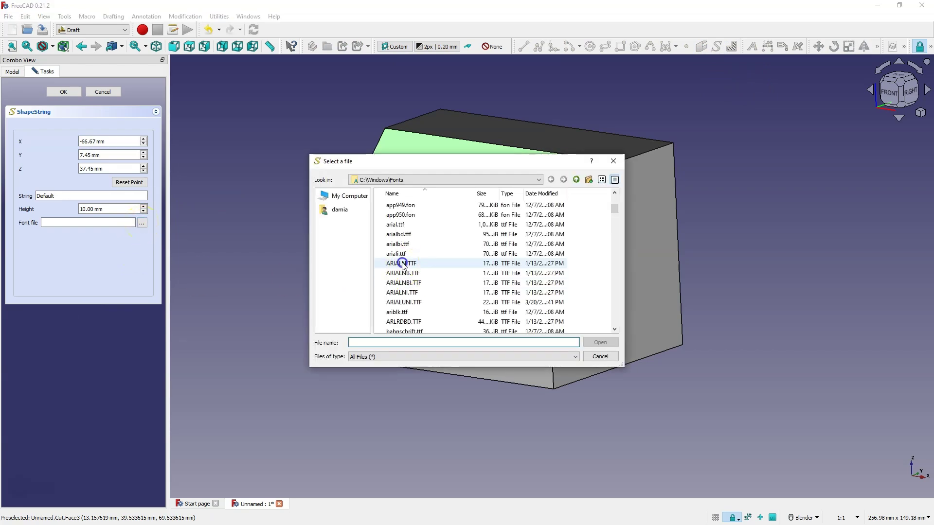
double_click(401, 264)
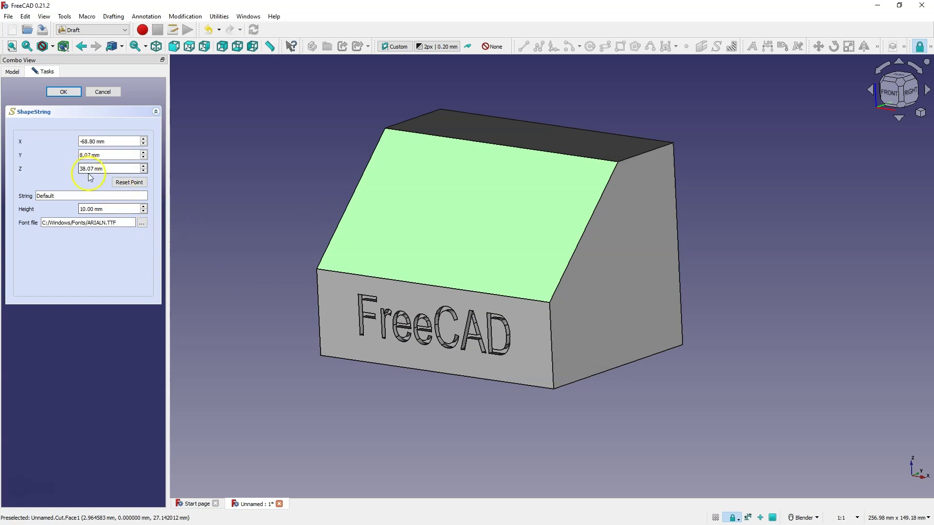
left_click(354, 253)
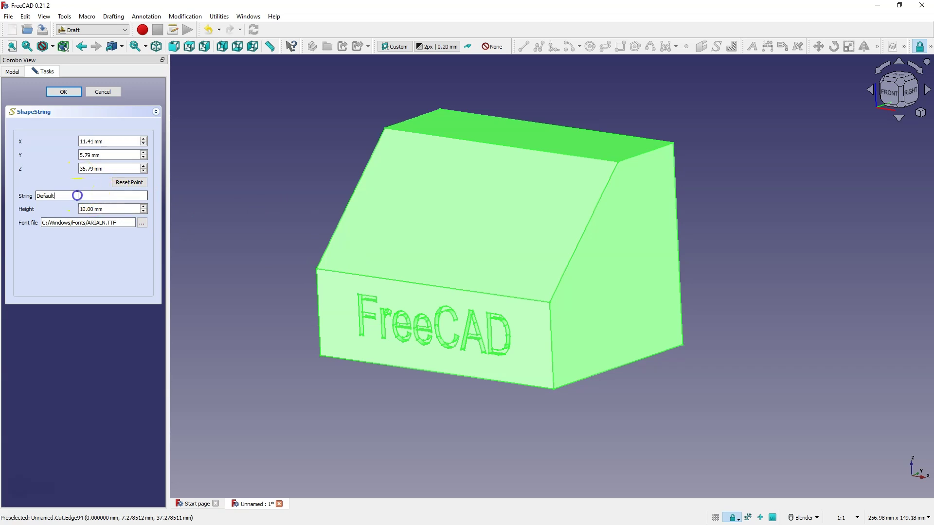
left_click_drag(78, 196, 16, 195)
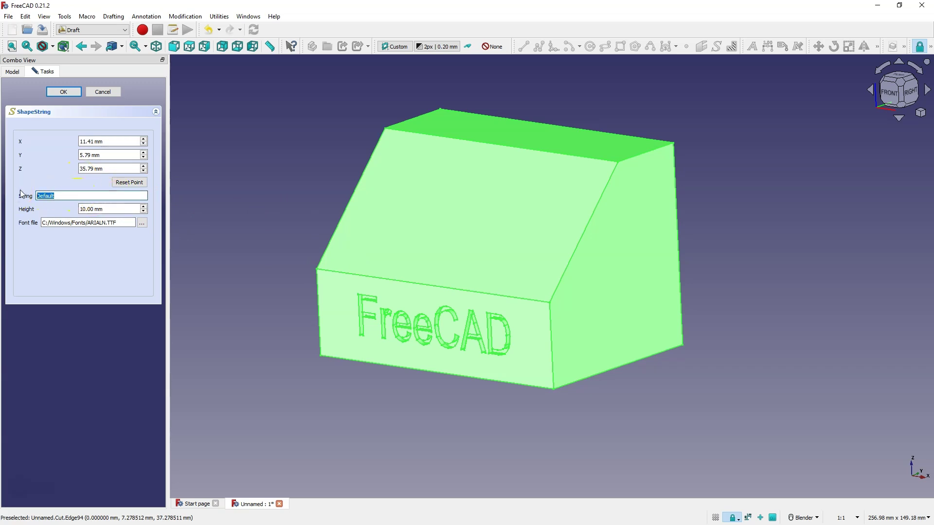
type("FreeCAD")
left_click(64, 92)
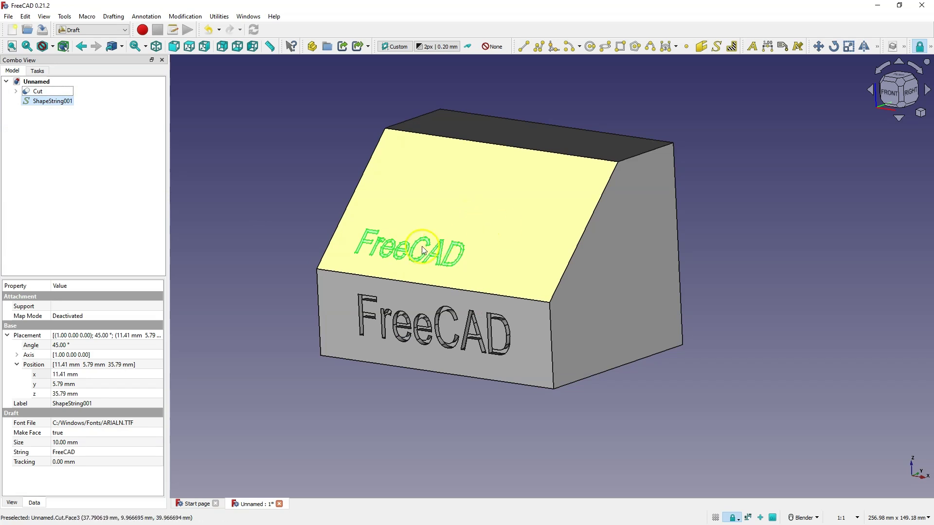
Step: Set the slanted-face text ShapeString001 size to 15 mm
middle_click_drag(423, 250, 554, 282)
scroll(584, 302, "up", 3)
left_click(73, 442)
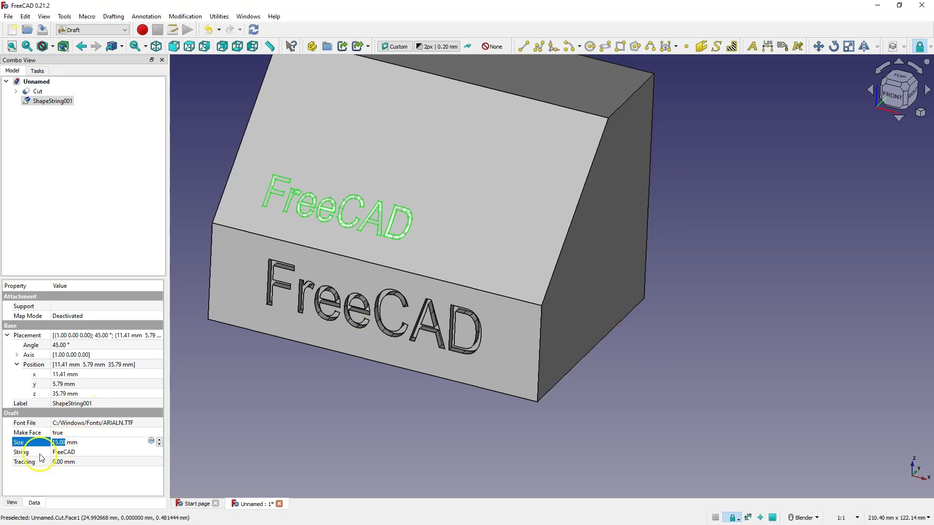
left_click(254, 29)
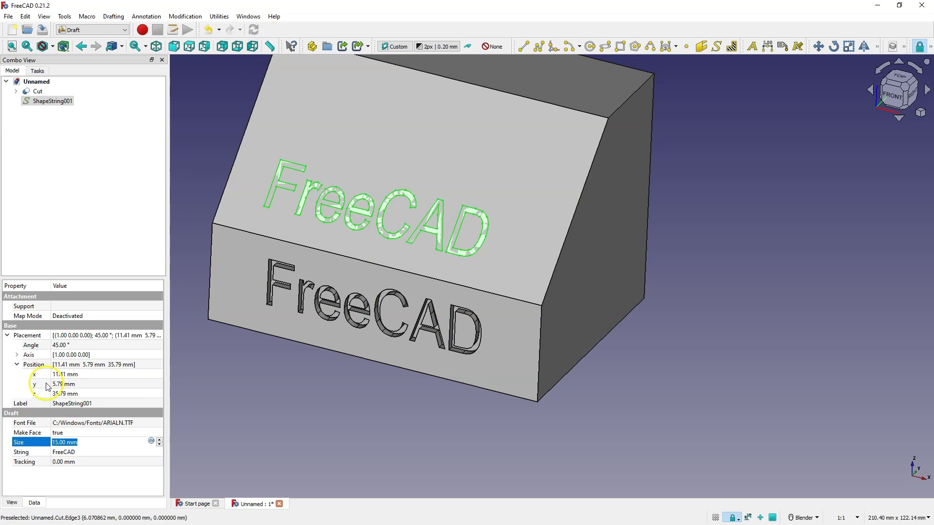
Step: Move the text to x 16.41 mm and lower its z to 44.79 mm down the slope
left_click(60, 374)
scroll(61, 375, "up", 4)
scroll(60, 374, "up", 1)
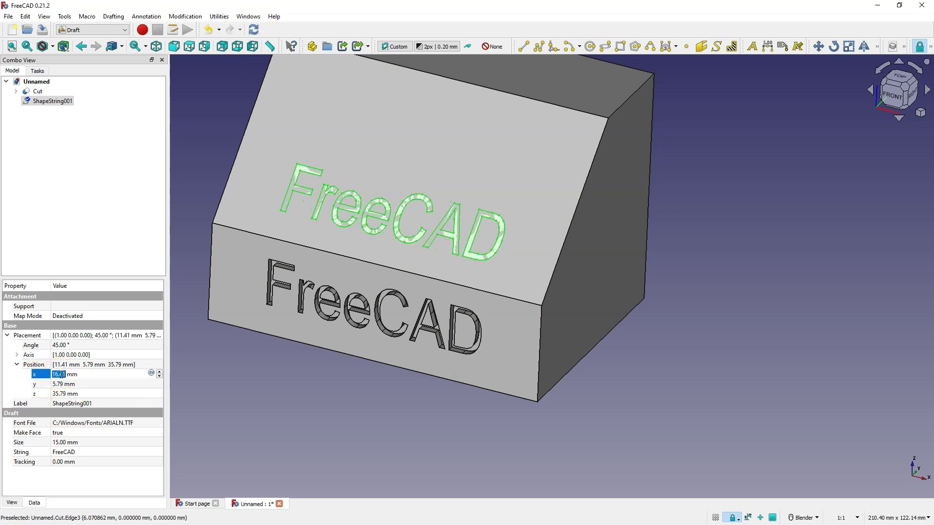
left_click(73, 384)
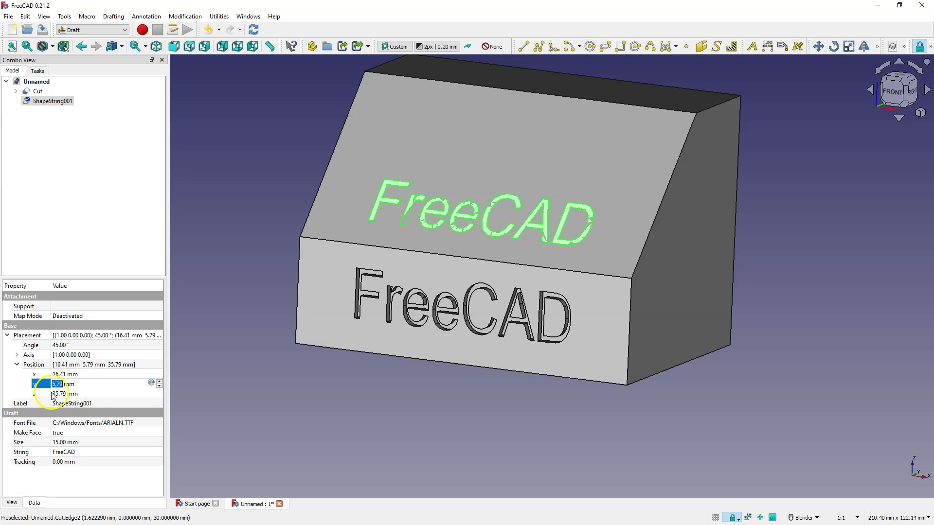
left_click(72, 394)
scroll(71, 394, "up", 1)
scroll(72, 394, "up", 17)
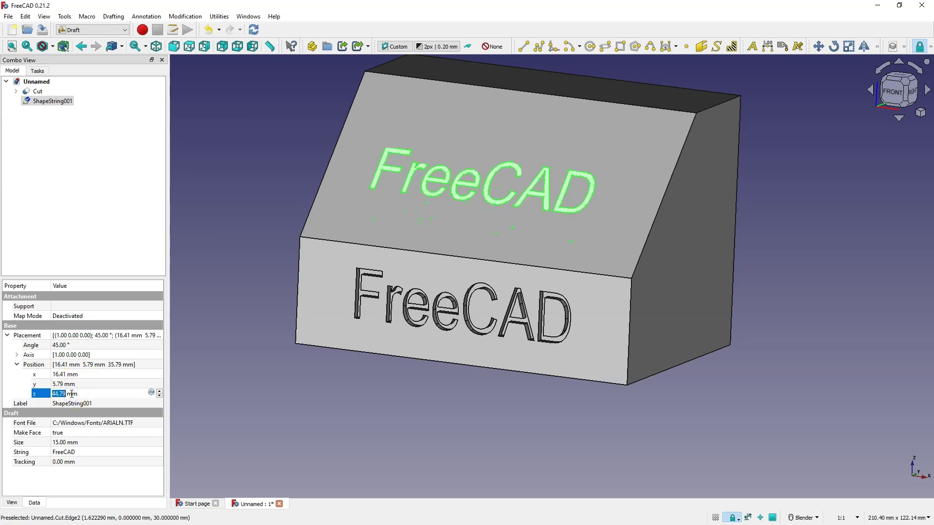
middle_click_drag(665, 271, 500, 267)
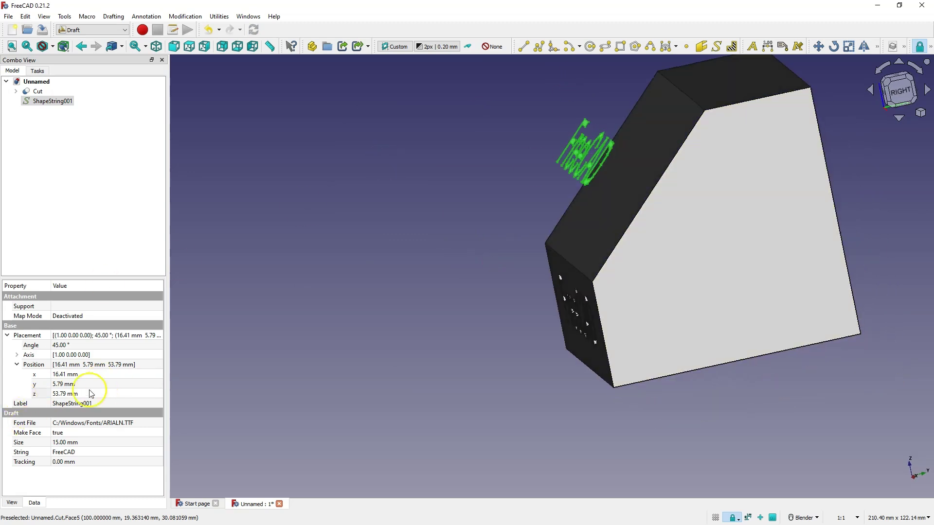
left_click(59, 394)
scroll(58, 394, "down", 8)
scroll(59, 394, "down", 1)
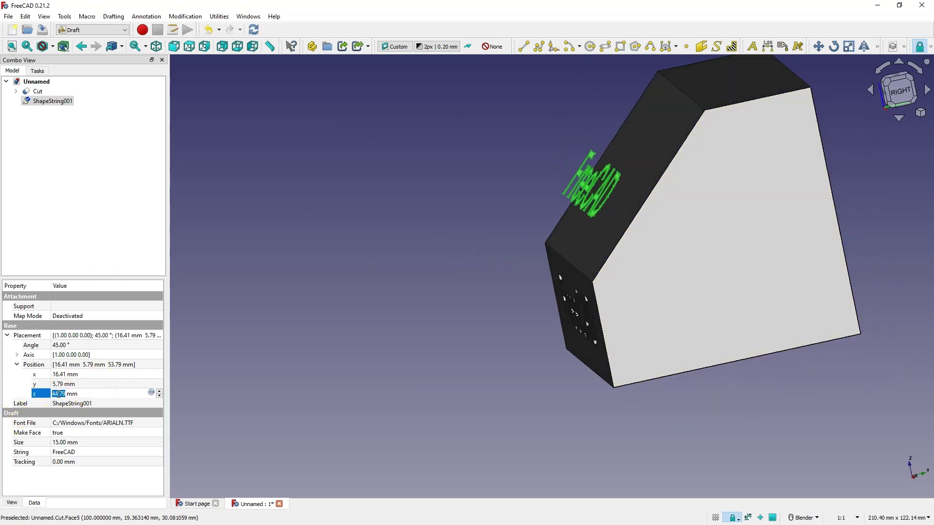
Step: Raise the y position to 14.79 mm to seat the text, then switch to the Part workbench
left_click(884, 103)
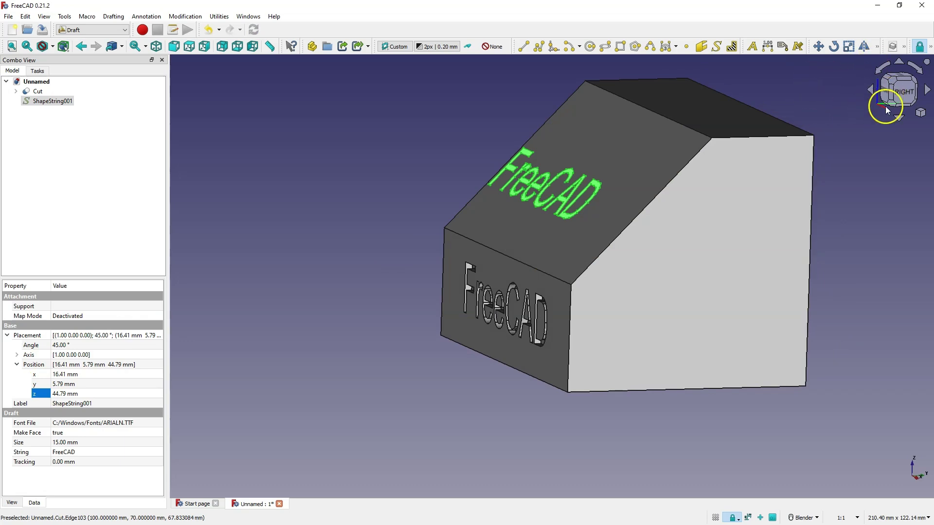
middle_click_drag(387, 261, 571, 223)
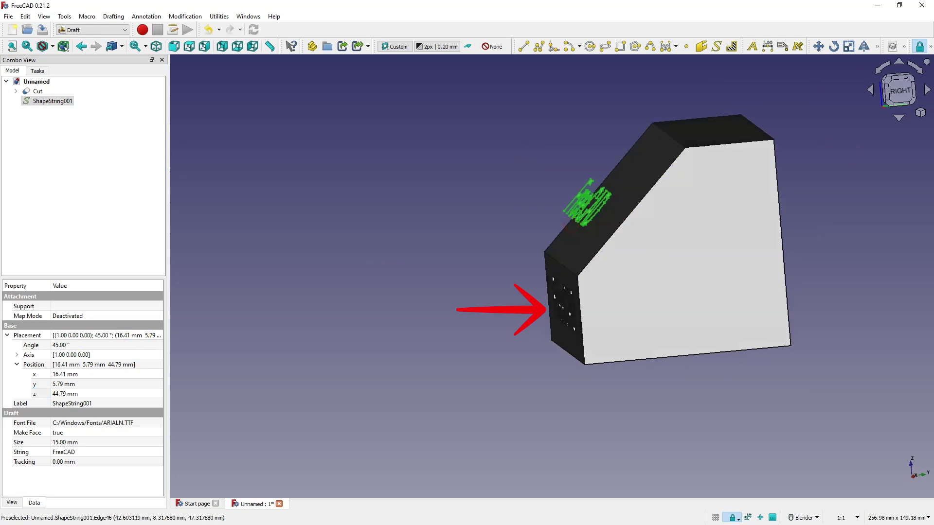
left_click(59, 385)
scroll(58, 385, "up", 9)
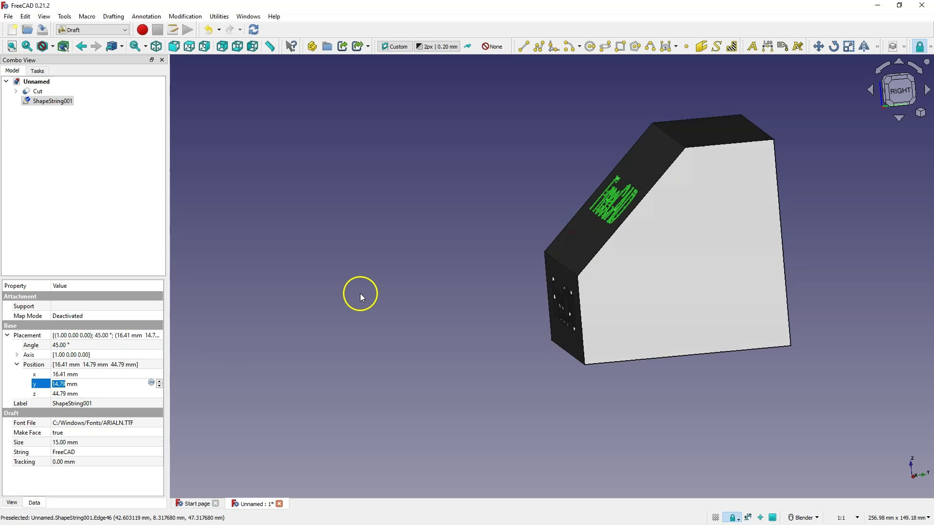
mouse_move(360, 293)
middle_mouse_down()
mouse_move(569, 298)
mouse_move(674, 180)
middle_mouse_up()
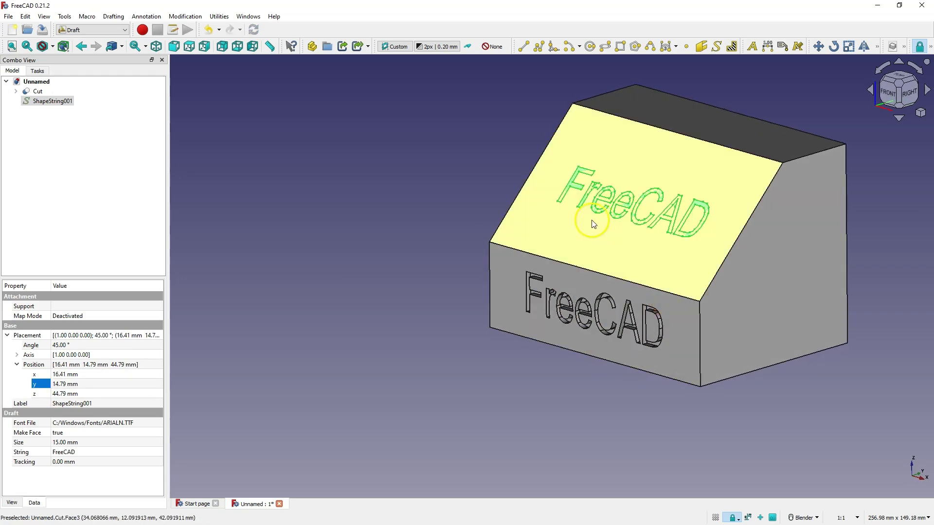
middle_click_drag(341, 271, 533, 214)
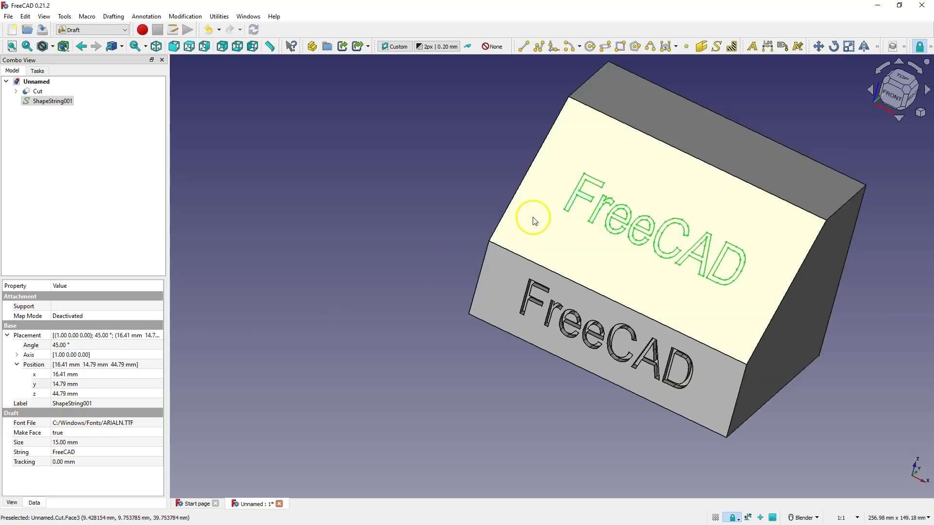
left_click(116, 29)
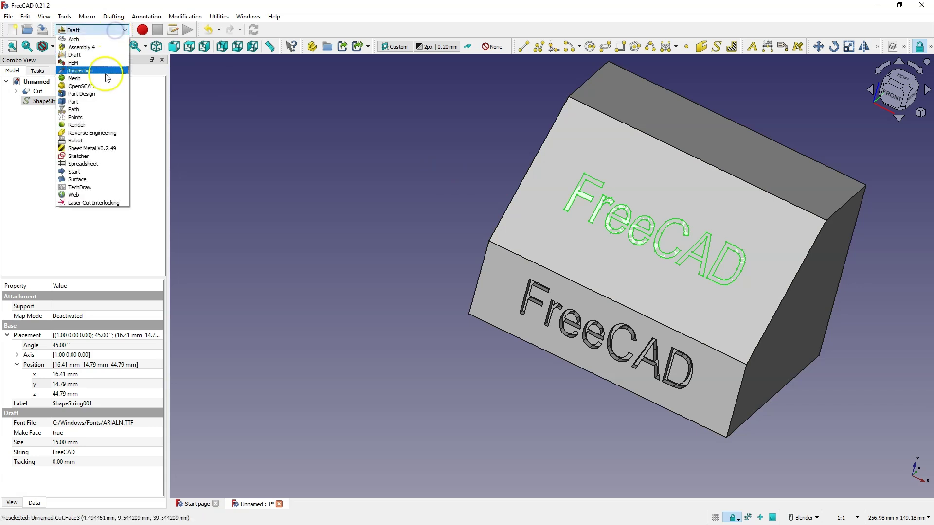
left_click(103, 102)
Step: Extrude the slanted-face text 2 mm
left_click(510, 46)
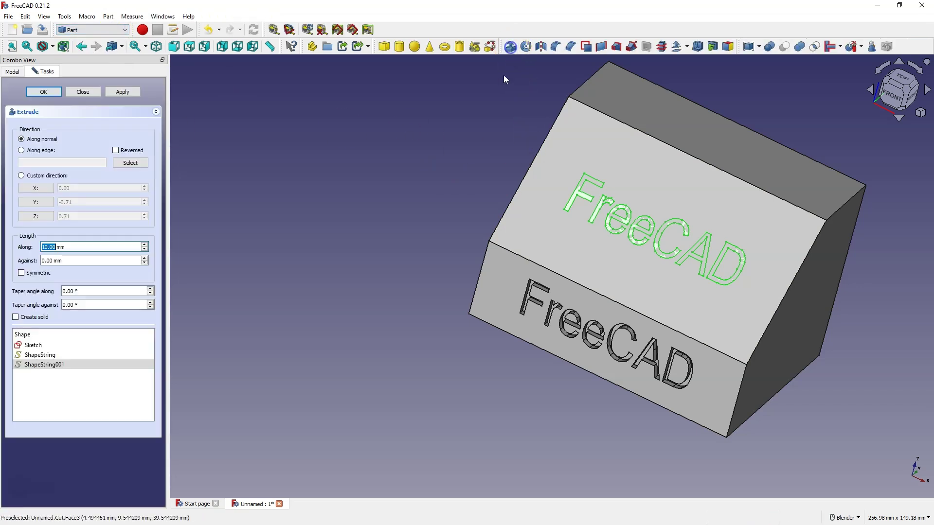
type("2")
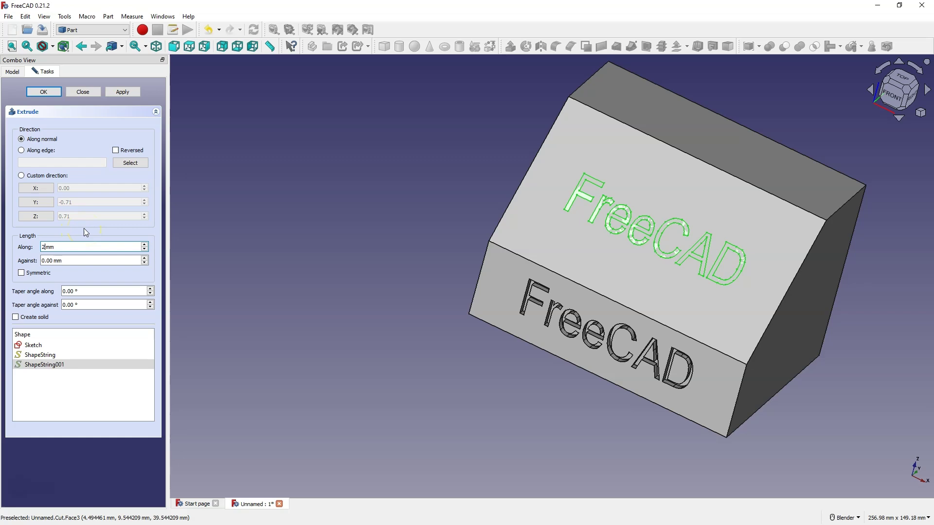
left_click(44, 92)
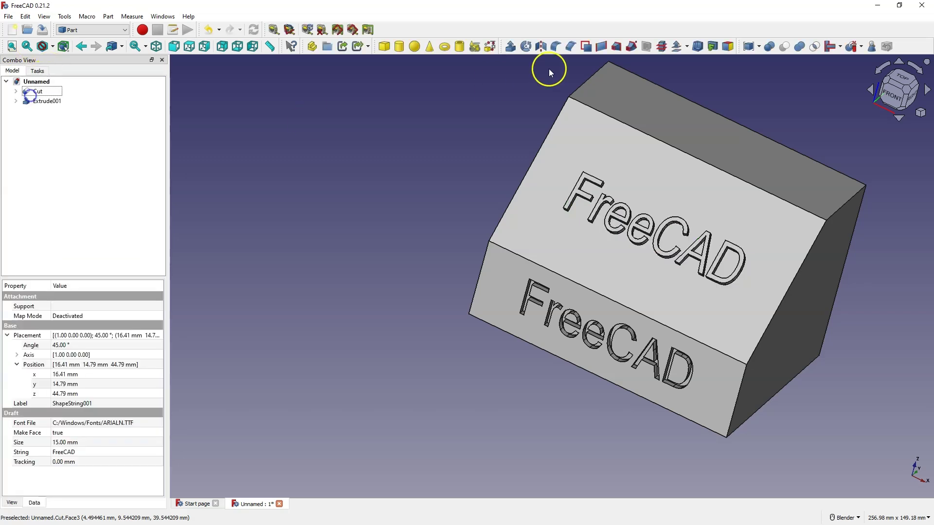
Step: Union Extrude001 with the engraved Cut block into one solid
middle_click_drag(579, 194, 542, 188)
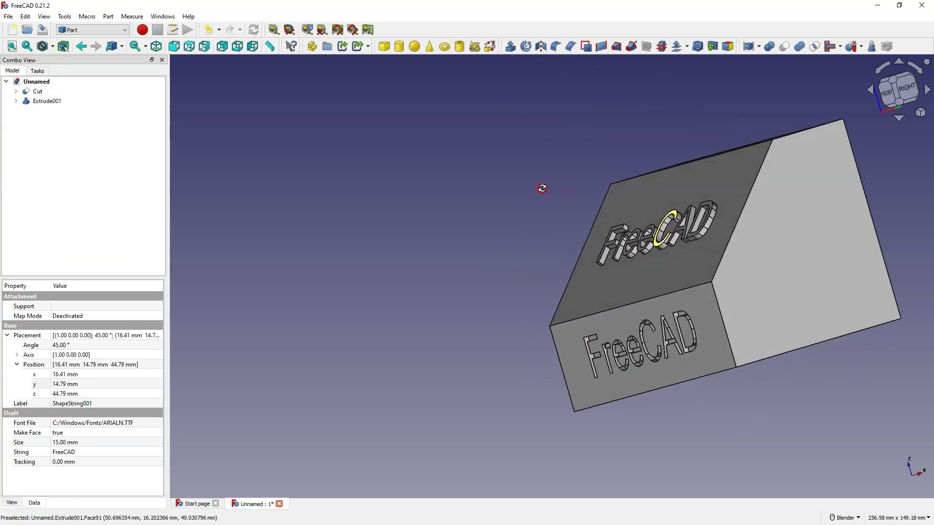
left_click(42, 101)
left_click(38, 96, "ctrl")
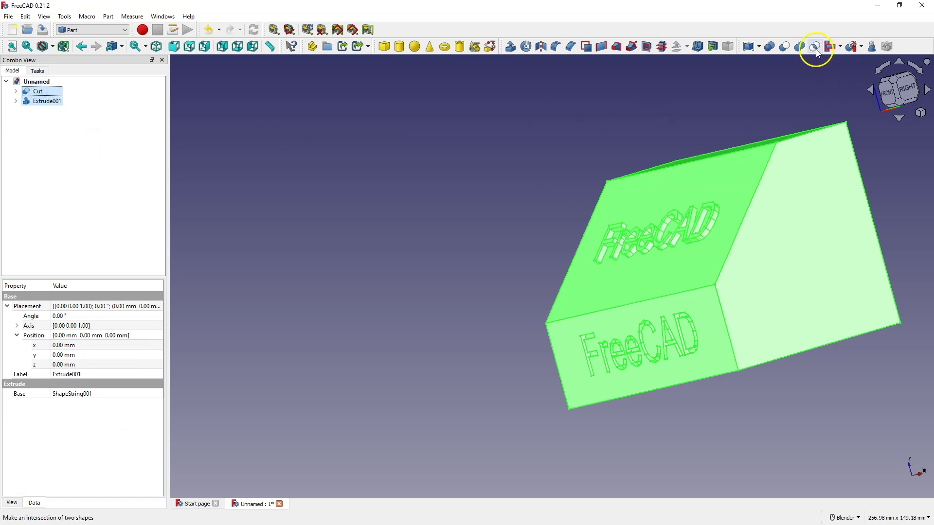
left_click(799, 45)
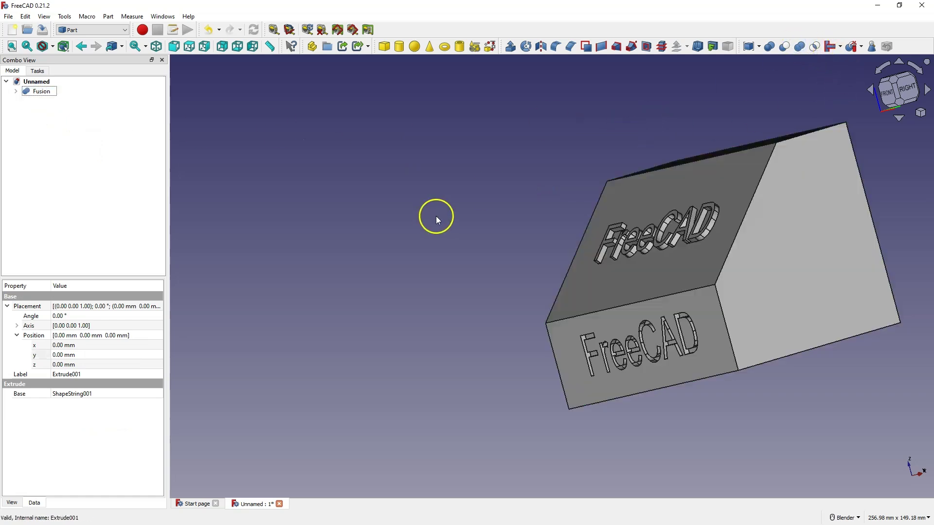
middle_click_drag(436, 216, 584, 209)
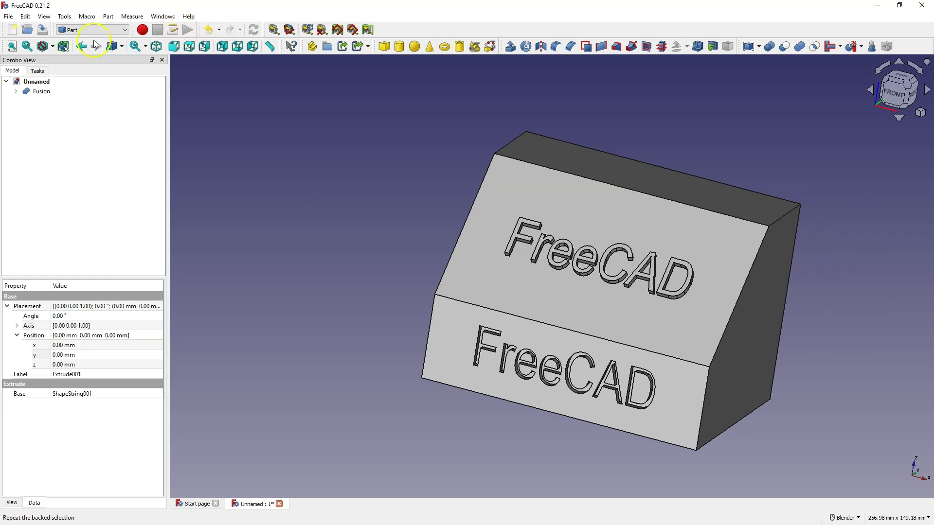
Step: Create a new empty document and switch to the Draft workbench
left_click(12, 29)
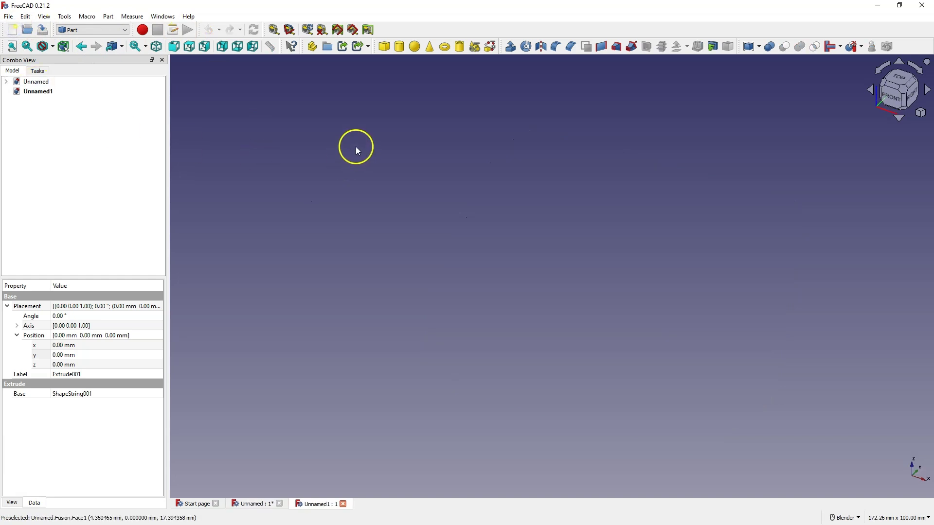
left_click(115, 30)
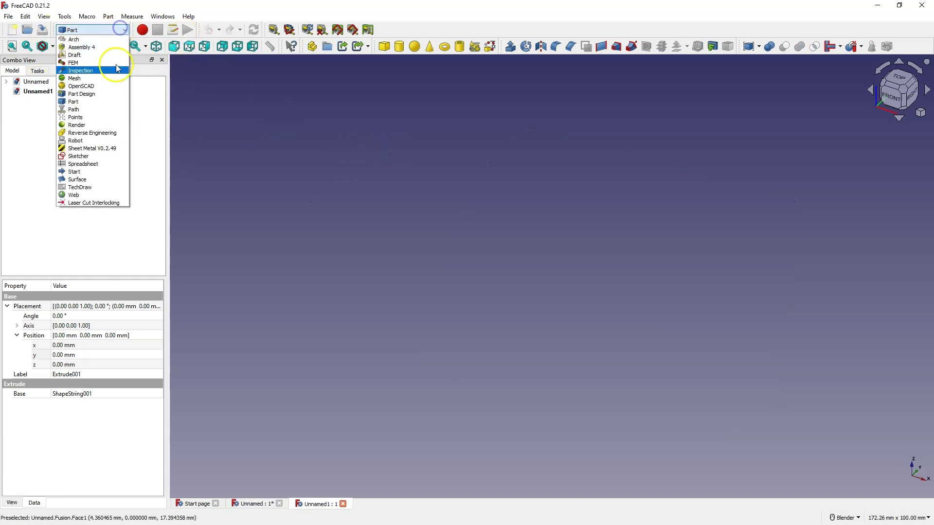
left_click(87, 55)
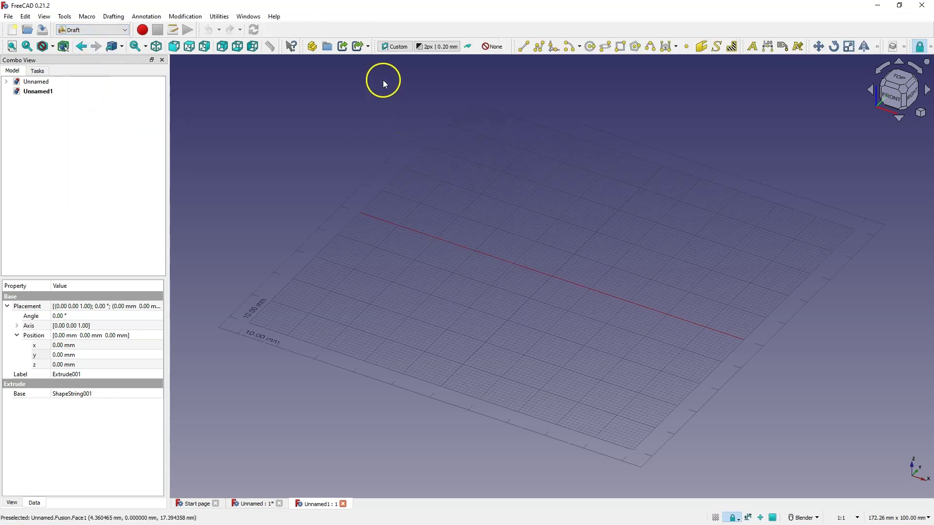
Step: Set the working plane to Top (XY) and start a ShapeString
left_click(406, 50)
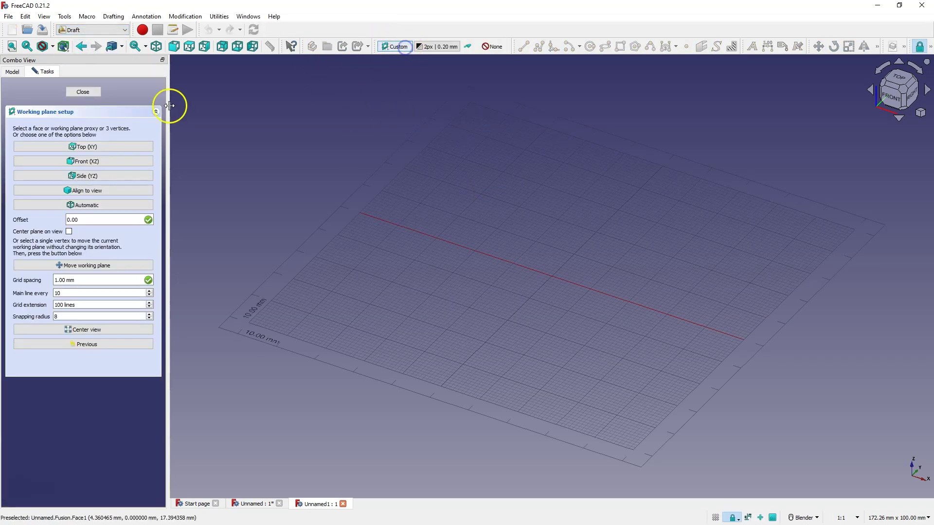
left_click(82, 148)
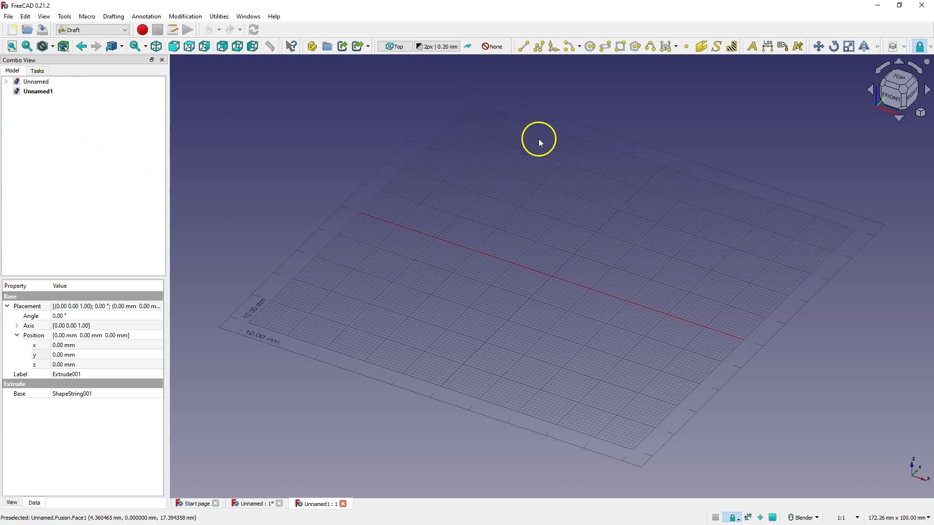
left_click(717, 47)
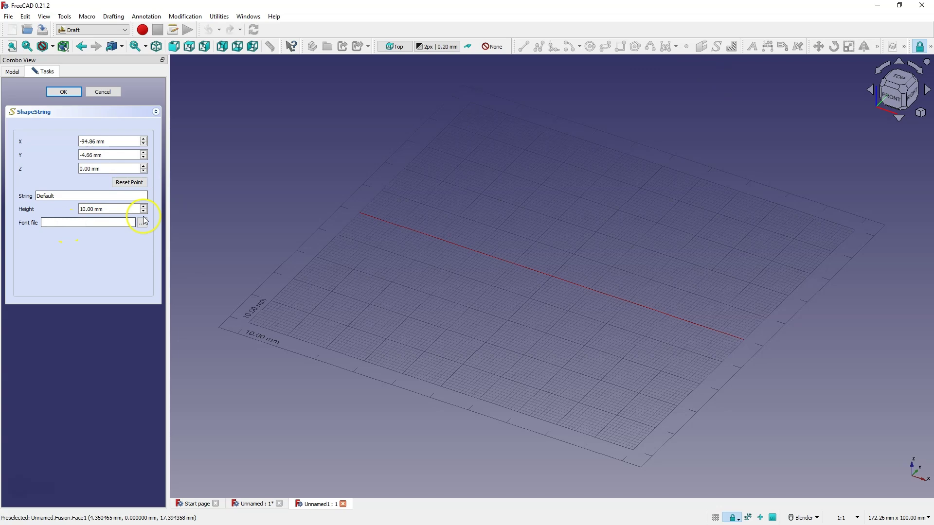
Step: Create a 10 mm 'FreeCAD' ShapeString in ARIALN.TTF placed at the origin
left_click(142, 224)
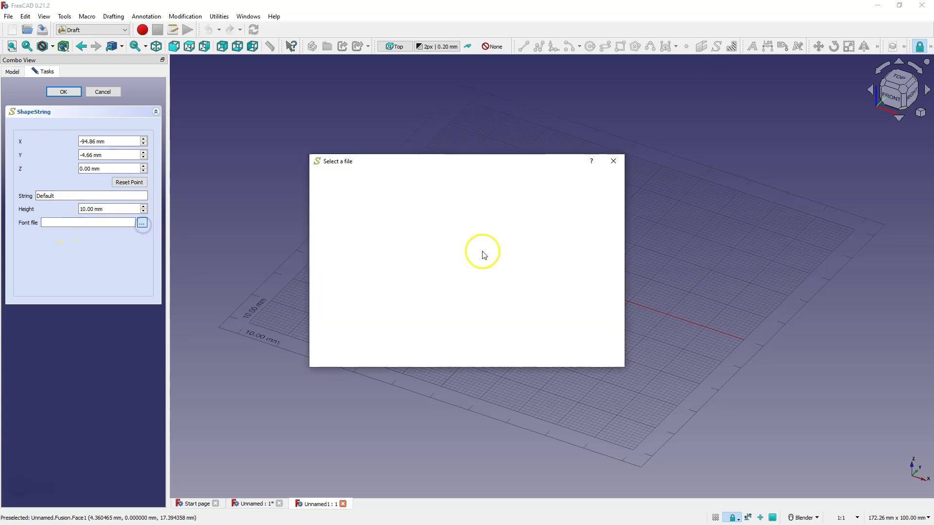
left_click(424, 263)
left_click(600, 343)
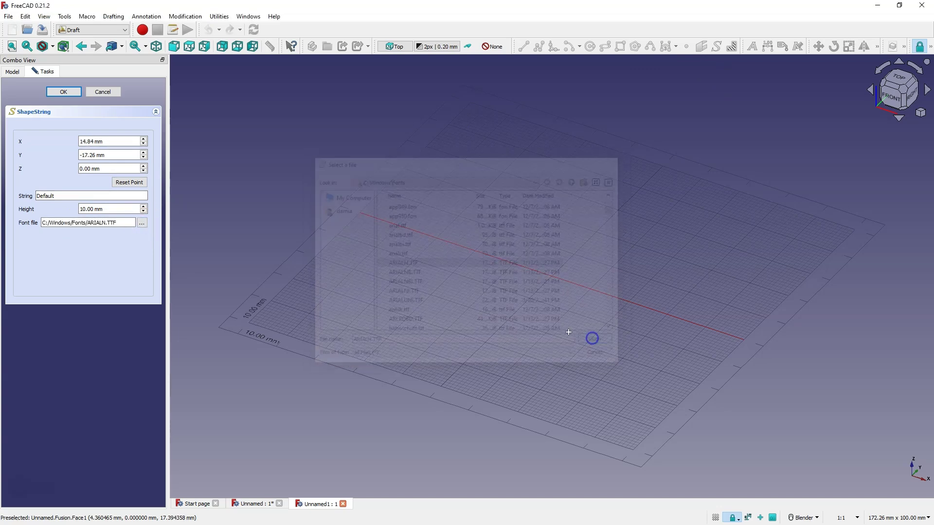
left_click(67, 197)
left_click_drag(67, 197, 25, 195)
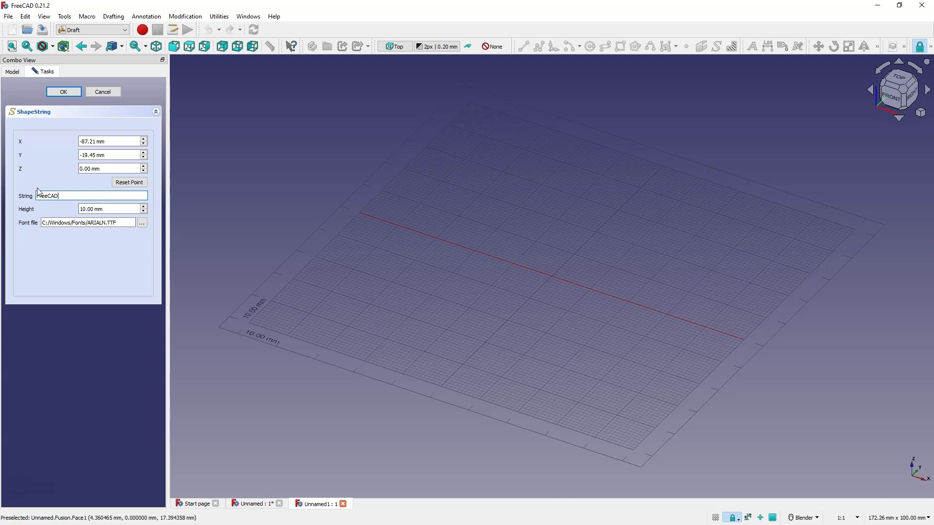
left_click(139, 182)
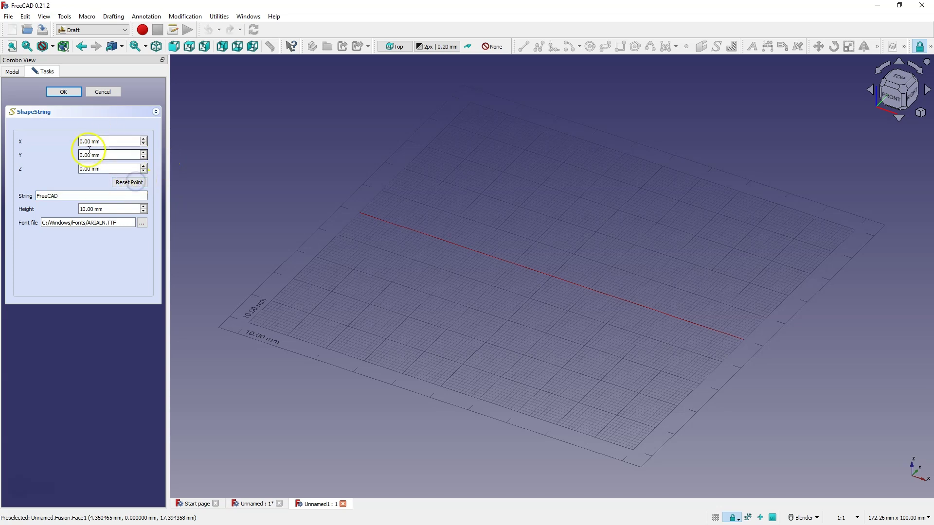
left_click(71, 95)
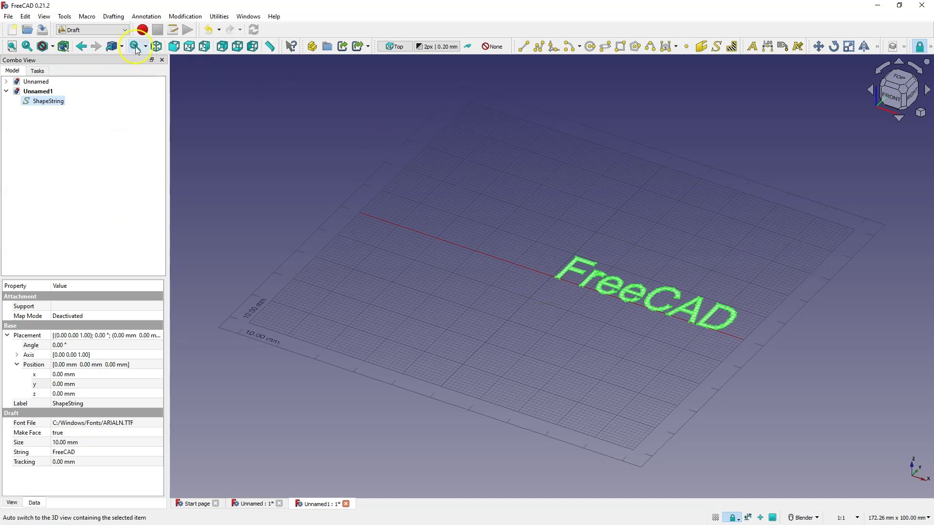
Step: In the Part workbench, extrude the FreeCAD ShapeString 10 mm and select the resulting Extrude
left_click(92, 30)
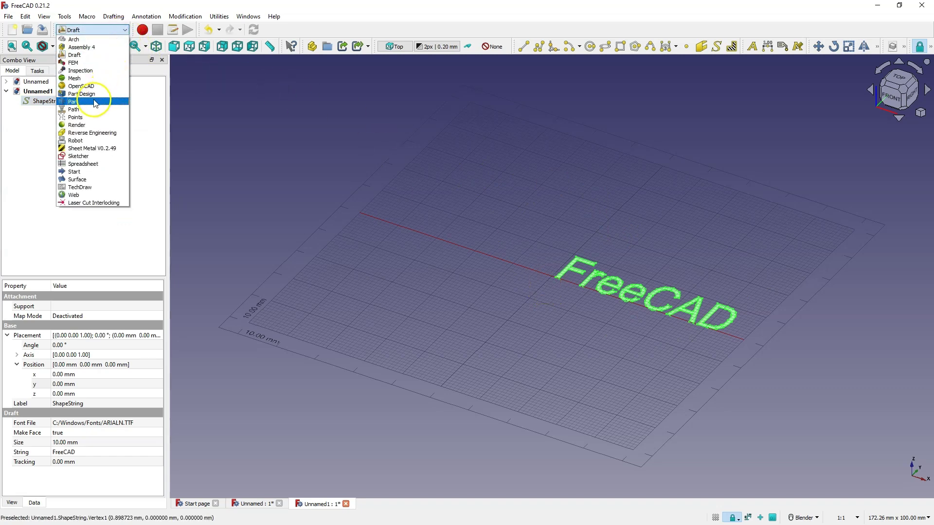
left_click(93, 101)
left_click(510, 46)
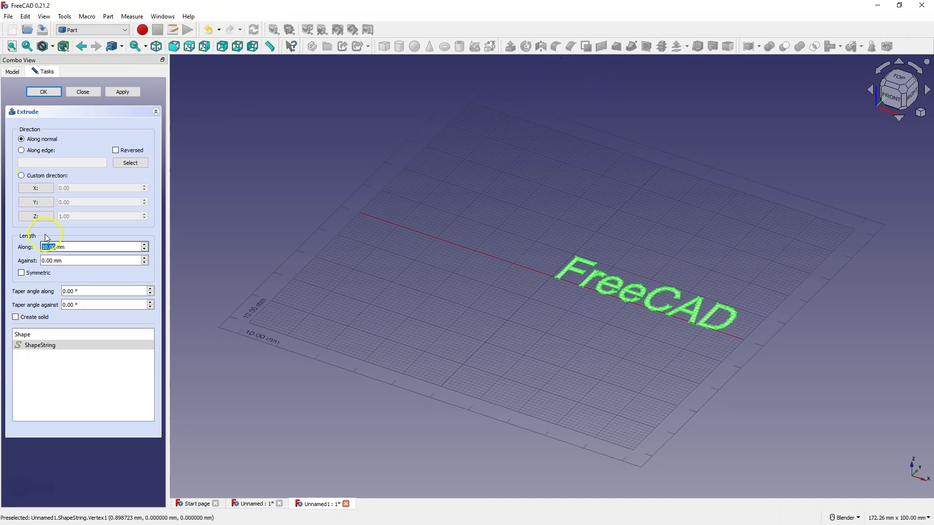
left_click(43, 92)
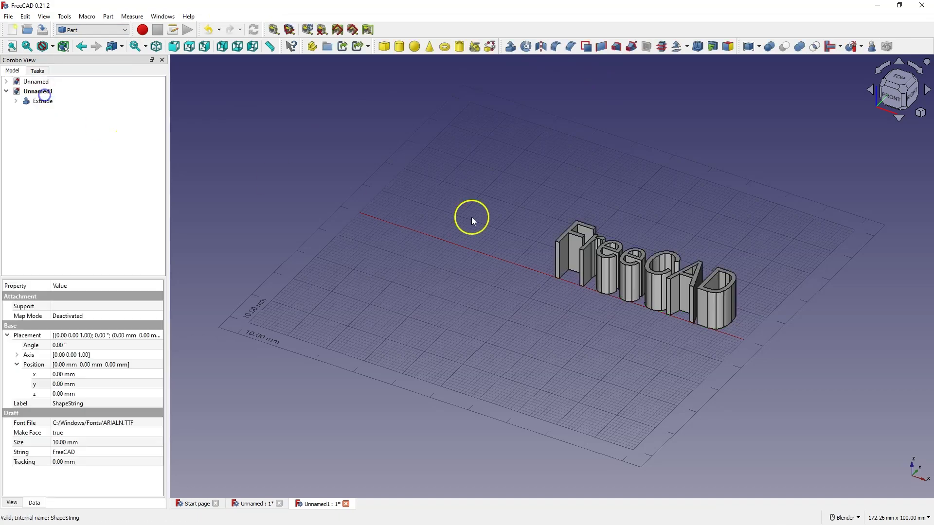
middle_click_drag(496, 239, 536, 223)
left_click(40, 101)
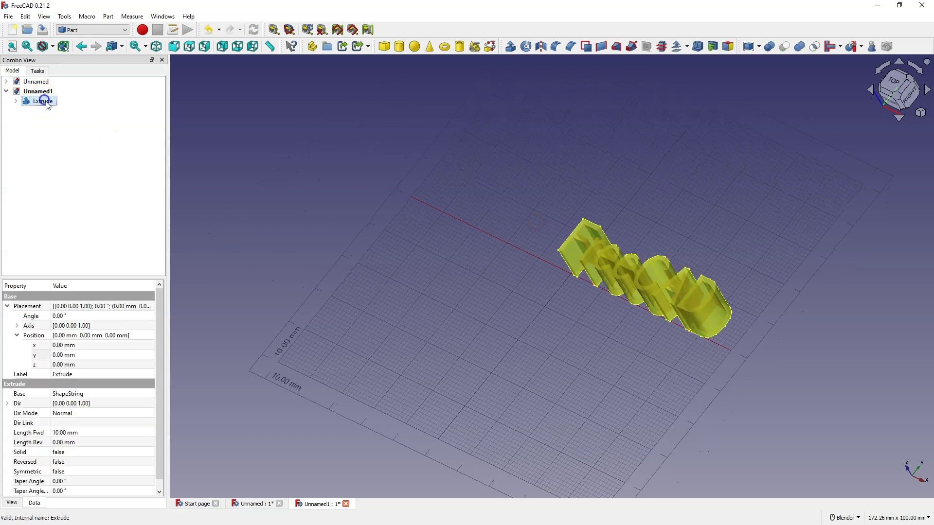
Step: Set the Extrude's position to x 11, y 16, z 28 mm
left_click(73, 345)
scroll(73, 346, "up", 1)
left_click(70, 357)
scroll(68, 360, "up", 16)
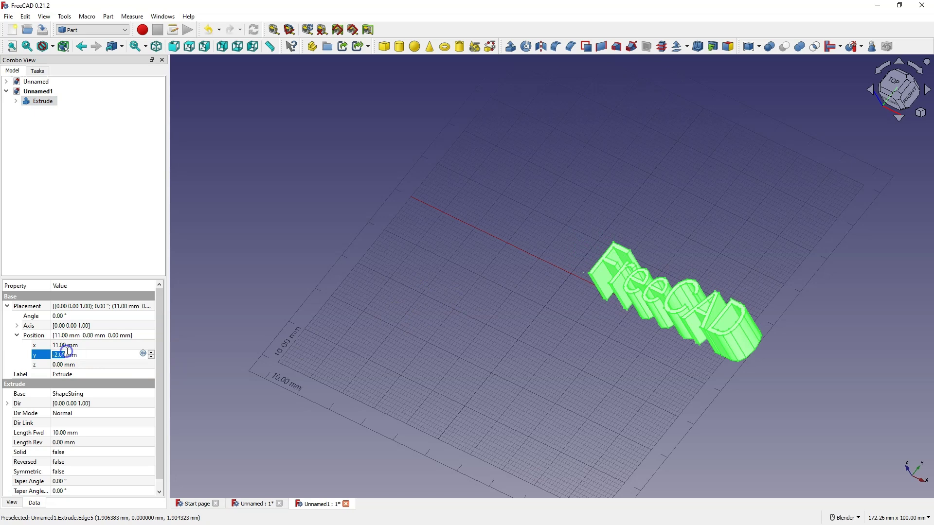
left_click(64, 365)
scroll(64, 365, "up", 20)
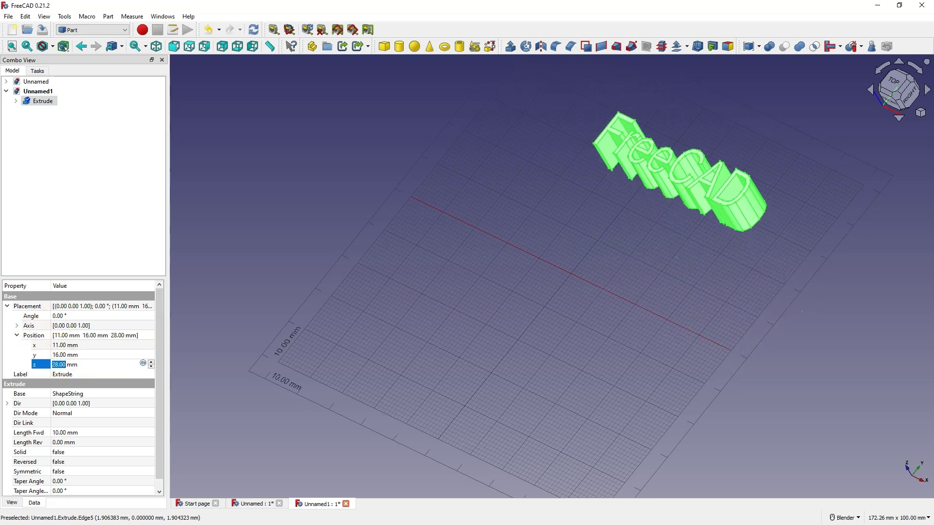
Step: Rotate the Extrude 40° about axis 1,0,0
left_click(17, 326)
left_click(58, 316)
scroll(58, 317, "up", 4)
scroll(57, 318, "down", 4)
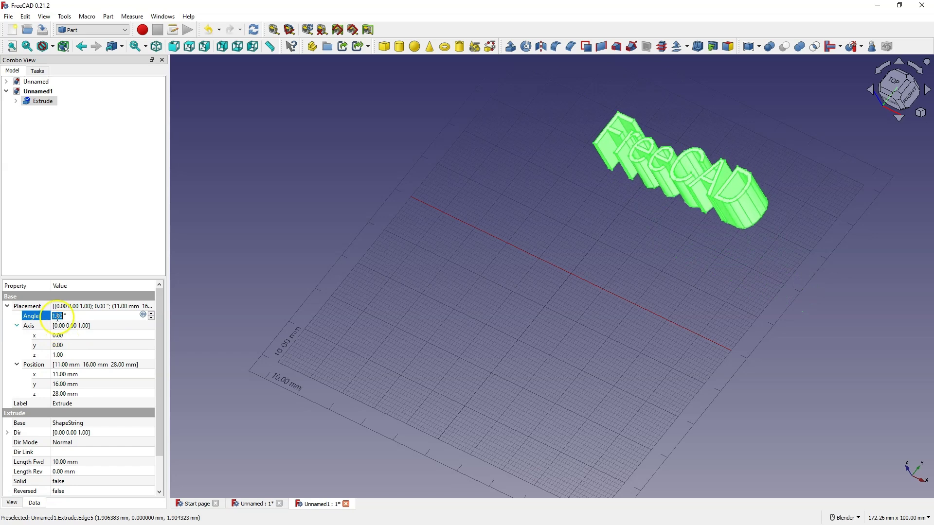
left_click(68, 354)
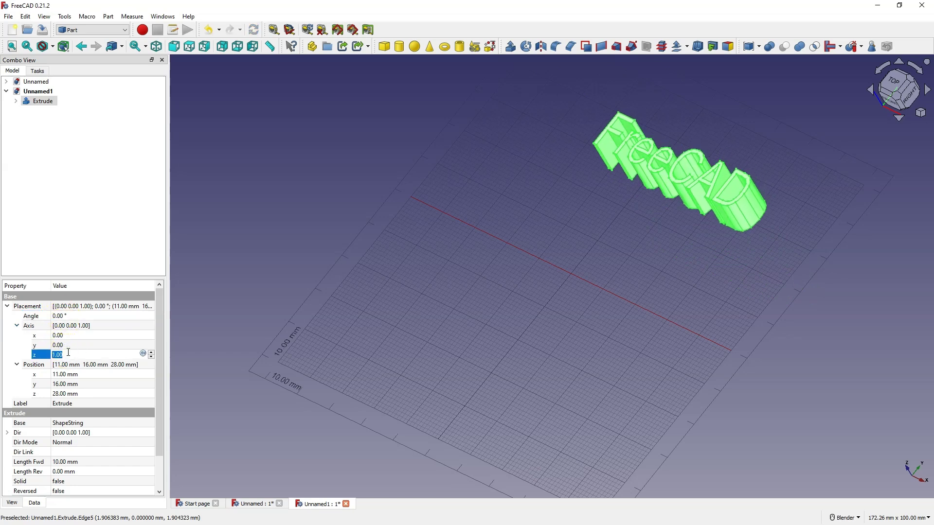
type("0")
left_click(57, 335)
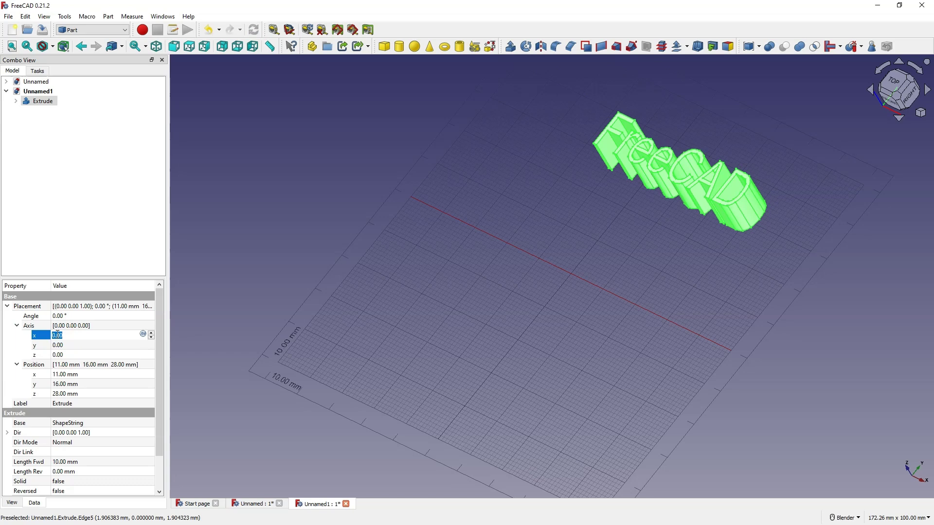
type("1")
left_click(63, 316)
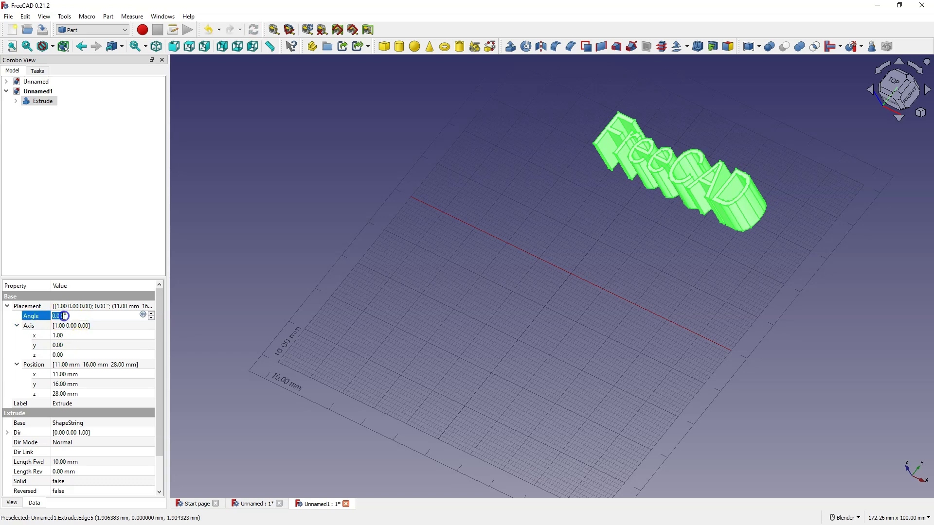
scroll(64, 316, "up", 7)
scroll(63, 316, "up", 20)
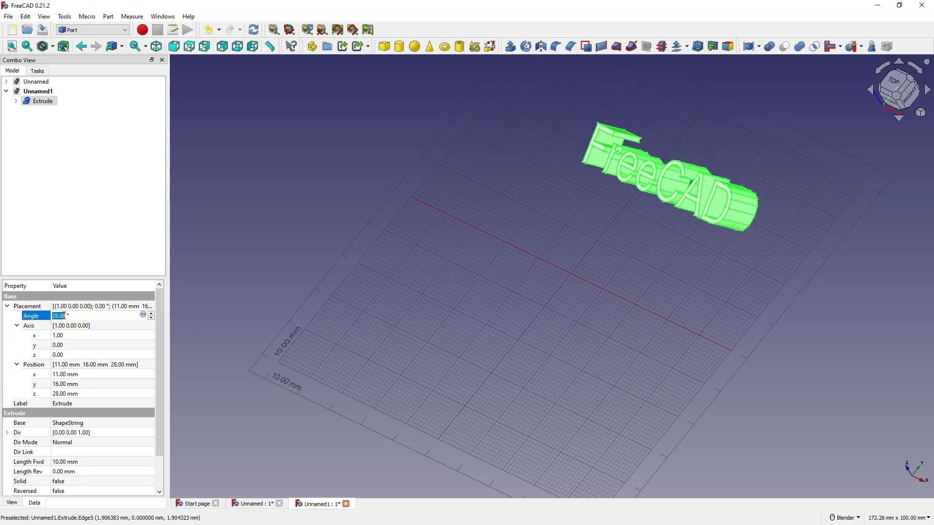
scroll(63, 316, "up", 7)
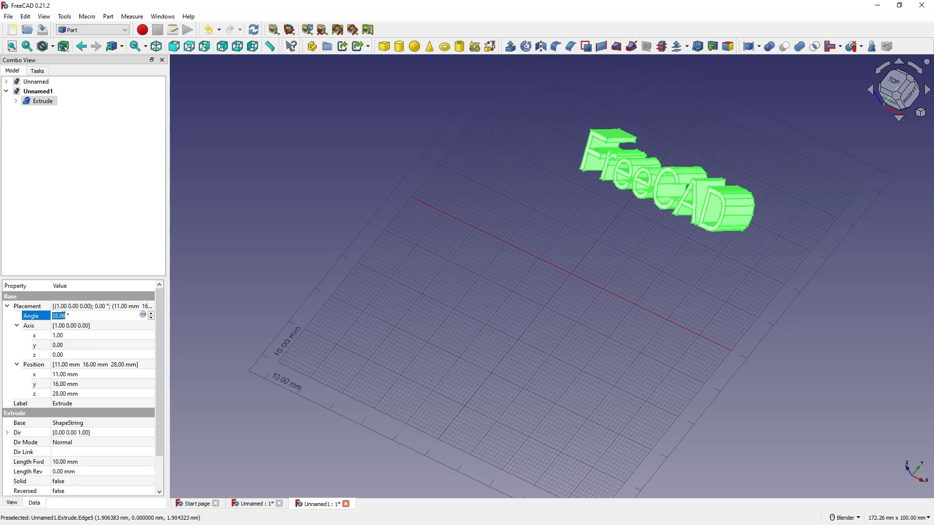
Step: Change the tilted Extrude's x position to 17 mm
middle_click_drag(720, 161, 729, 102)
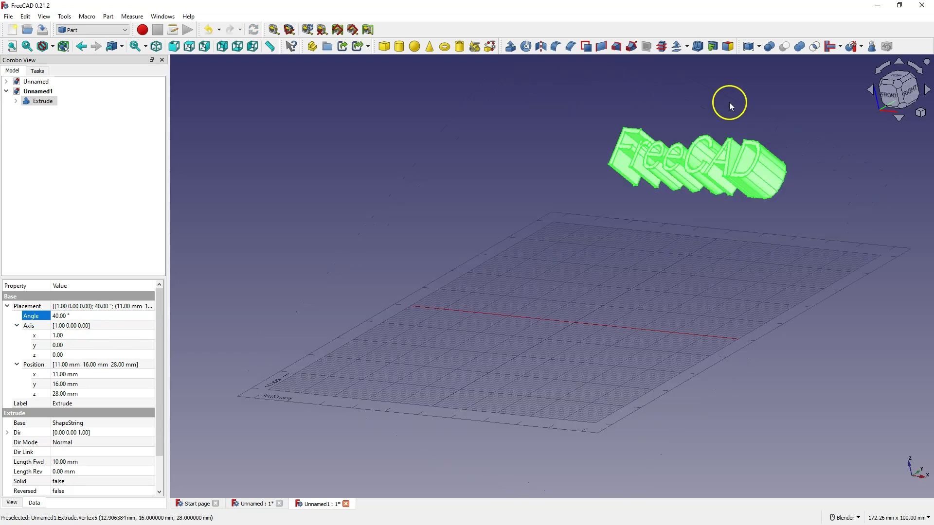
left_click(73, 345)
left_click(78, 375)
scroll(84, 375, "up", 8)
scroll(84, 375, "down", 2)
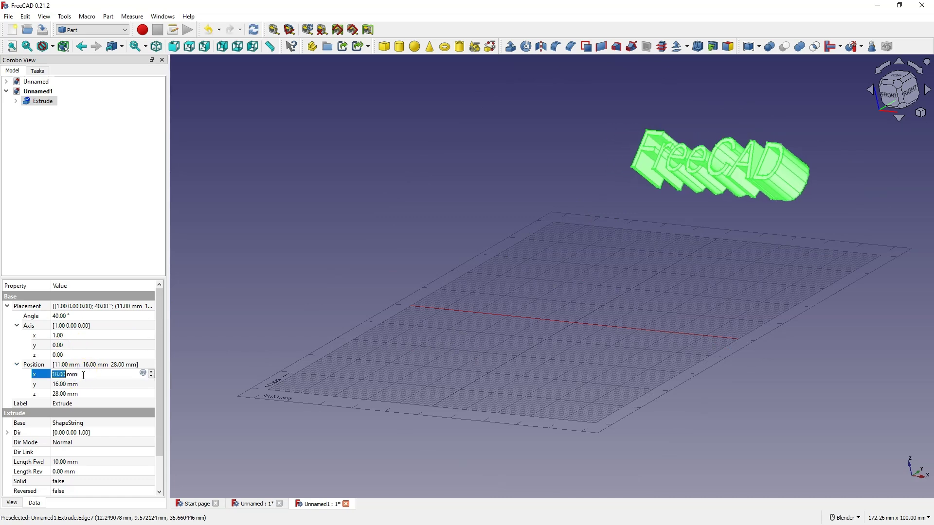